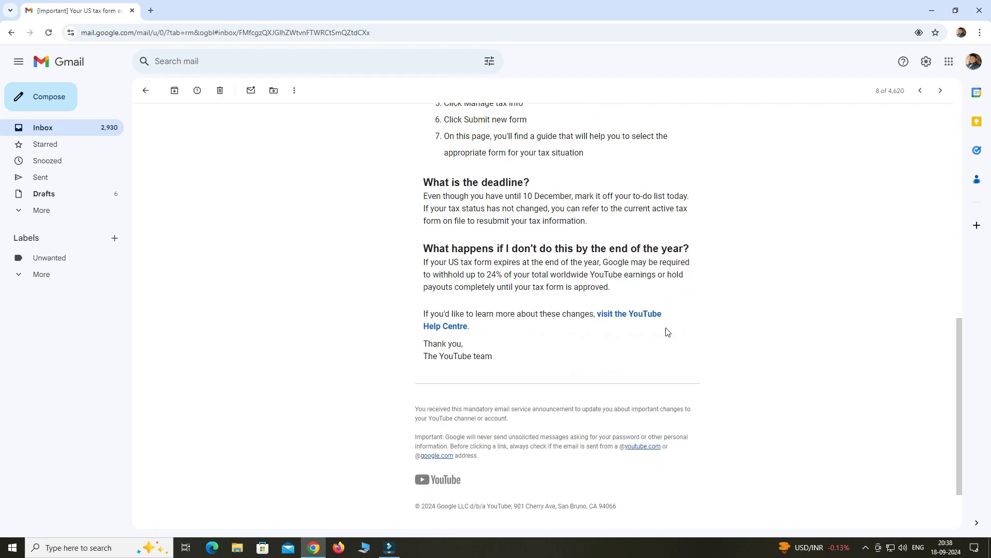
# Review the email about the expiring US tax form and highlight the sentence on the default tax rate for creators.
pyautogui.scroll(5, 666, 332)
pyautogui.scroll(4, 666, 331)
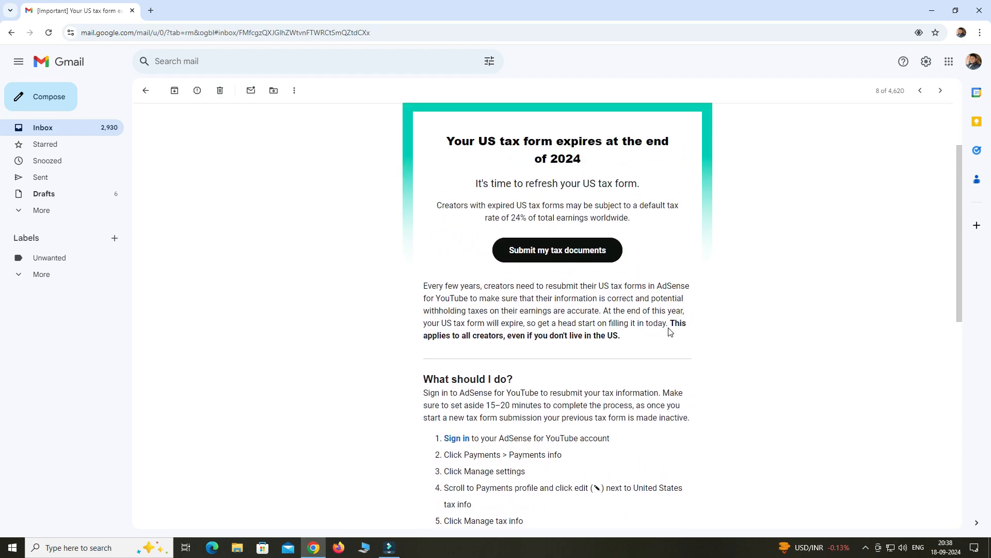
pyautogui.scroll(1, 669, 331)
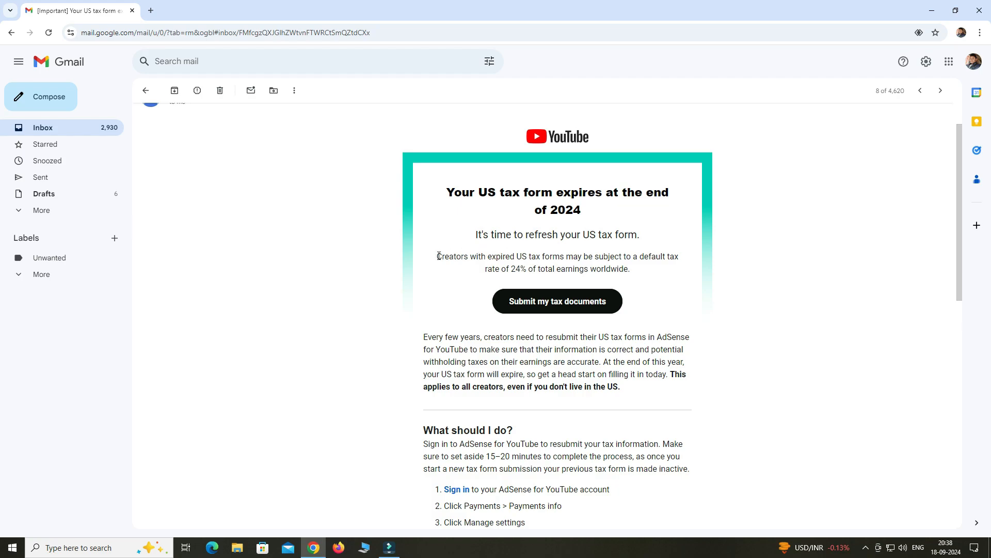
pyautogui.moveTo(439, 256); pyautogui.dragTo(643, 273)
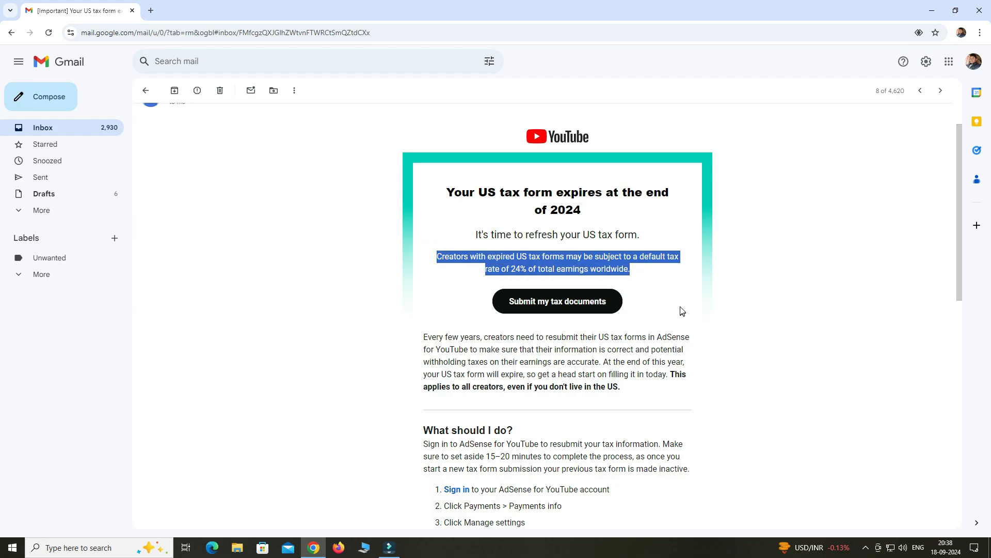
pyautogui.scroll(1, 681, 311)
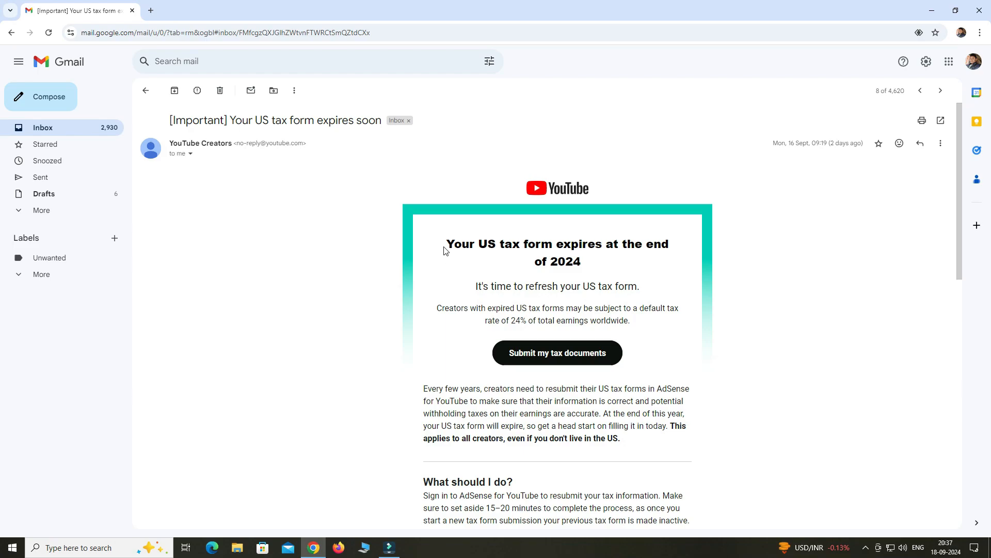
# Highlight the email's main heading, then read its resubmission instructions, deadline and consequences sections.
pyautogui.moveTo(447, 248); pyautogui.dragTo(675, 260)
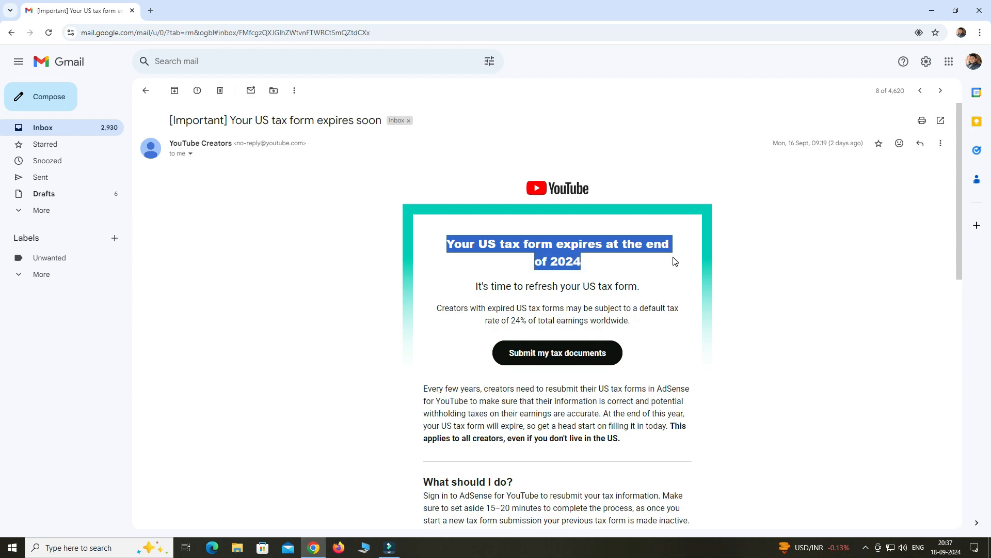
pyautogui.click(666, 329)
pyautogui.scroll(-2, 666, 330)
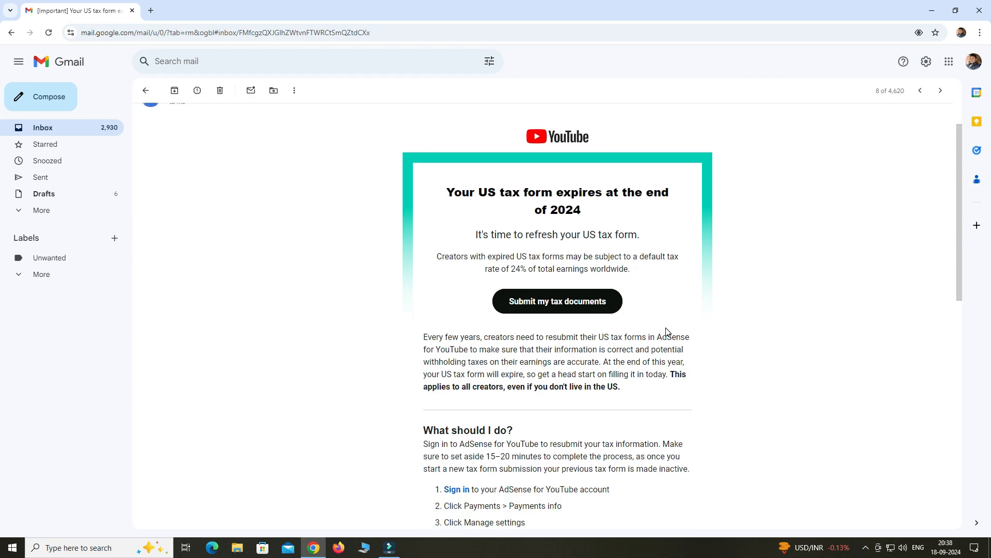
pyautogui.scroll(-1, 668, 332)
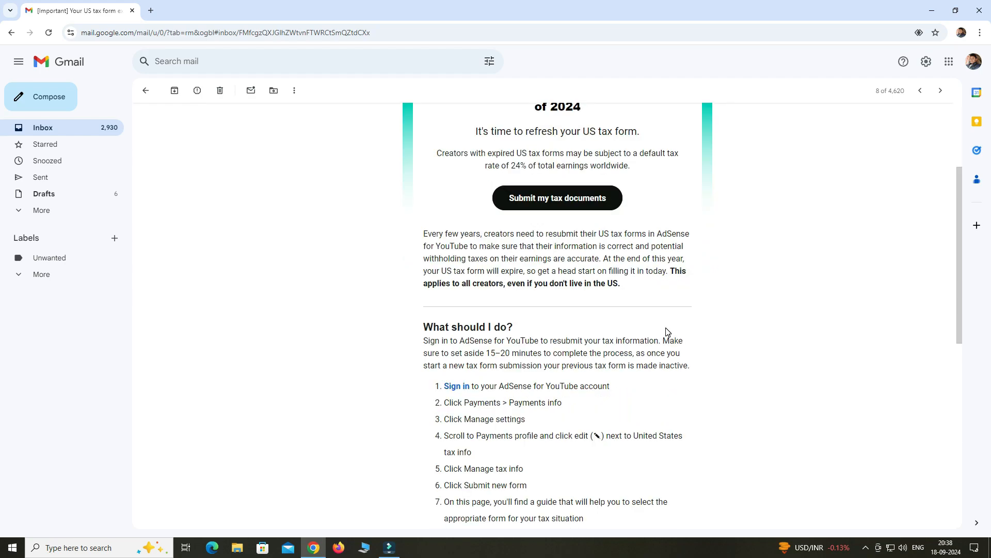
pyautogui.scroll(-4, 667, 332)
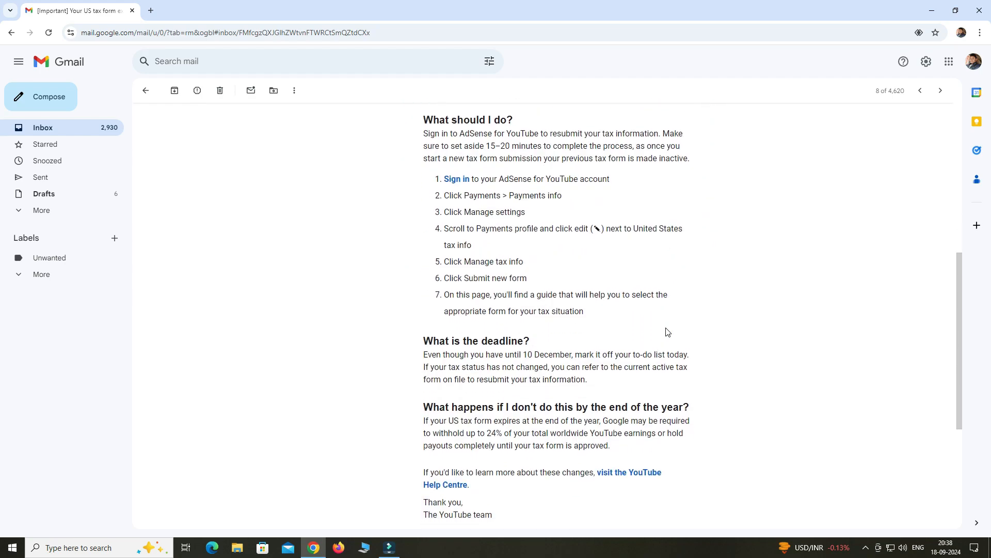
pyautogui.scroll(-4, 667, 332)
pyautogui.scroll(8, 668, 332)
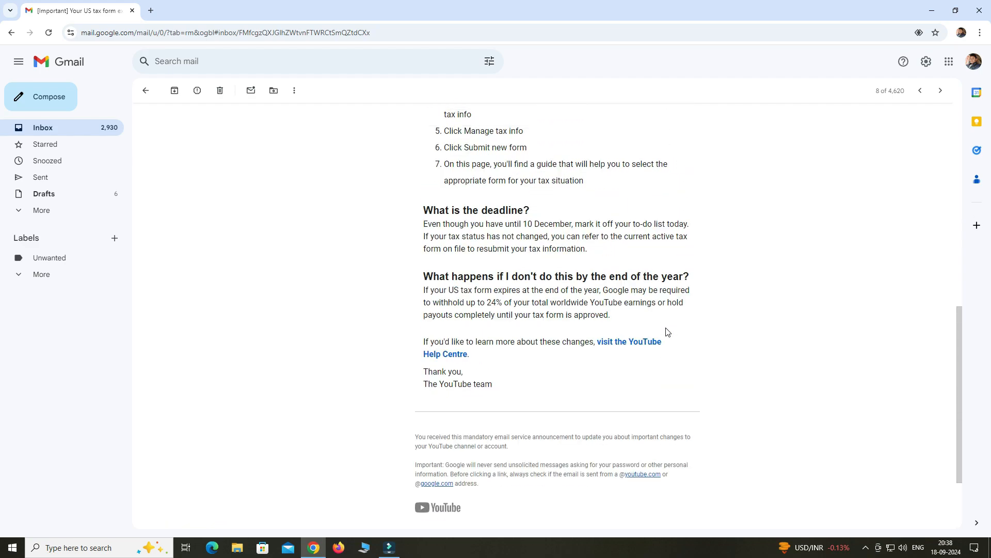
pyautogui.scroll(1, 670, 332)
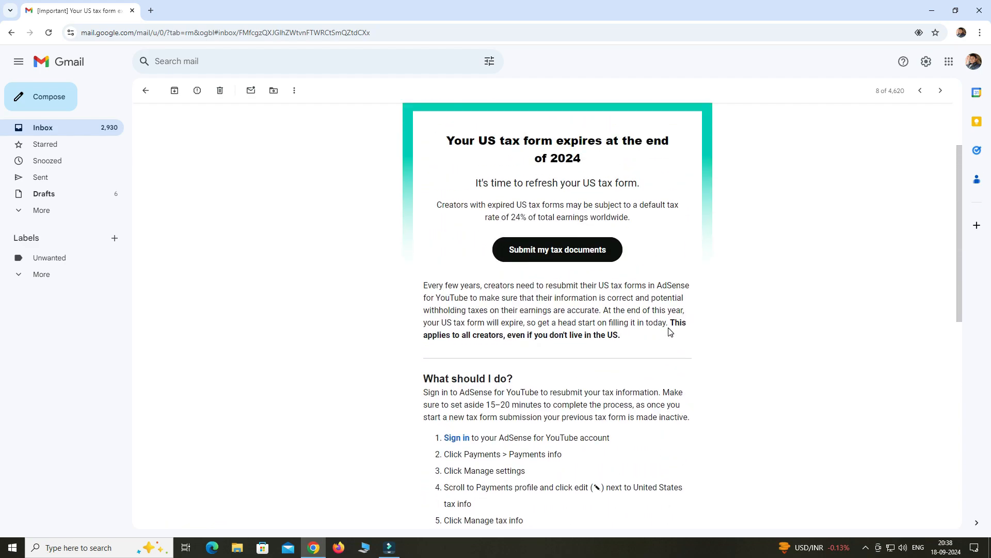
pyautogui.scroll(1, 669, 332)
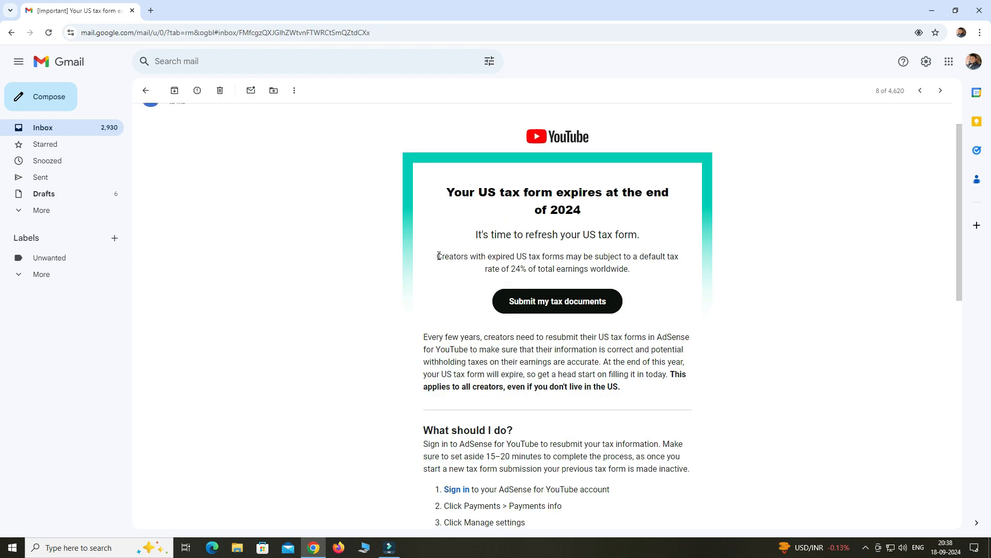
# Highlight the default tax rate sentence above the Submit my tax documents link, then clear the selection.
pyautogui.moveTo(439, 257); pyautogui.dragTo(644, 273)
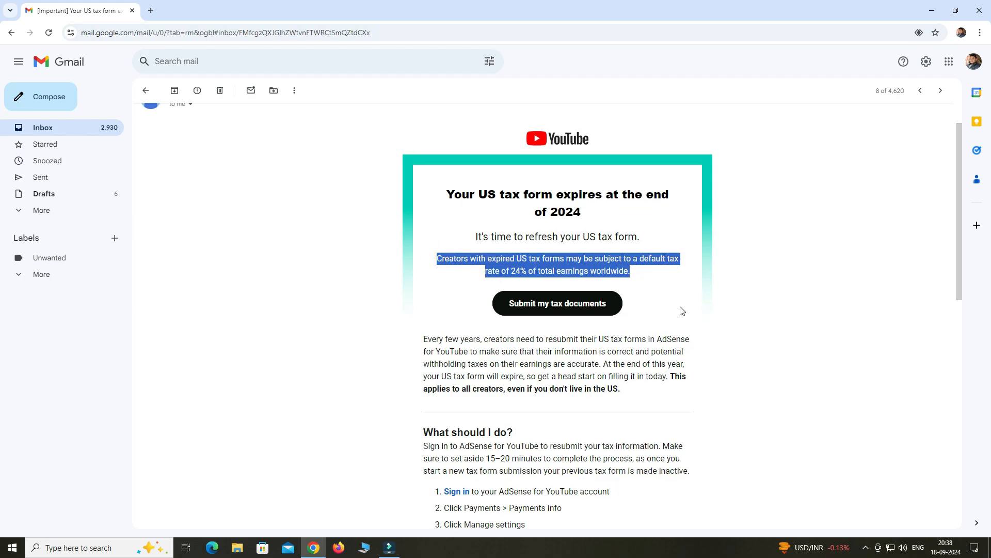
pyautogui.scroll(1, 681, 311)
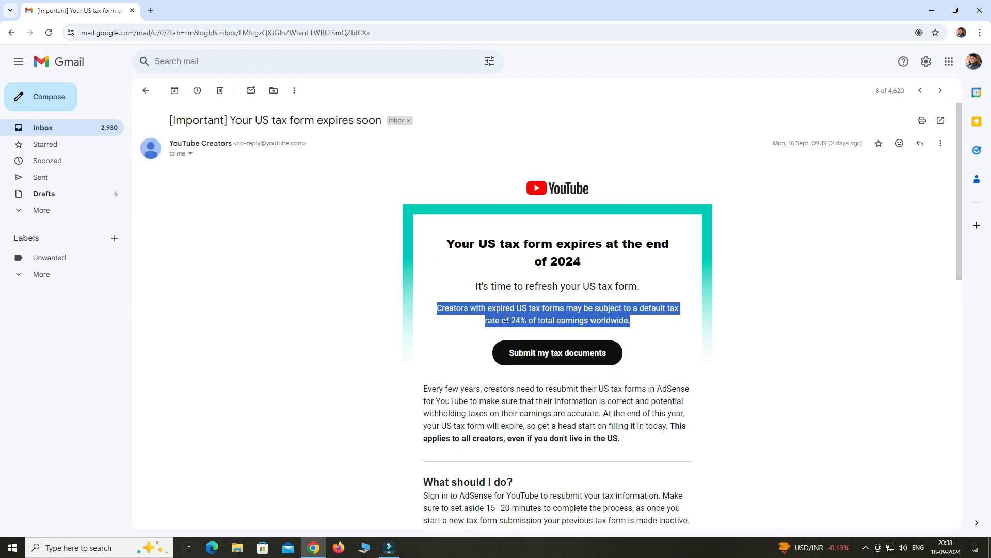
pyautogui.click(658, 335)
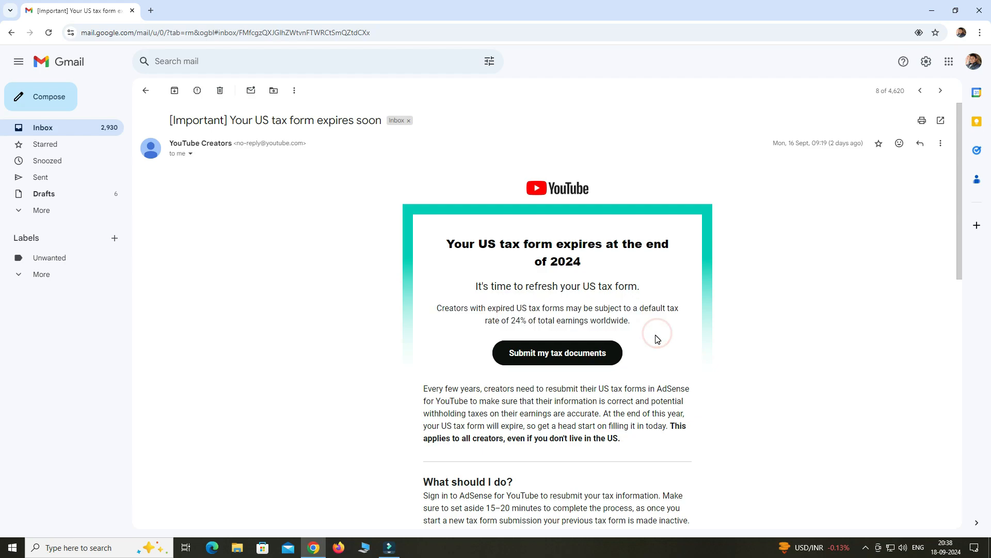
pyautogui.tripleClick(527, 310)
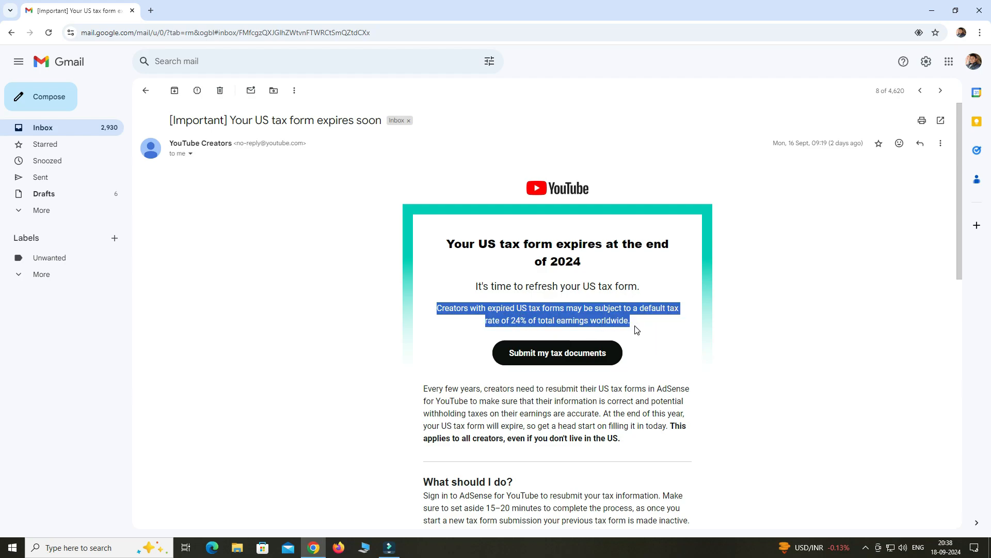
pyautogui.click(659, 337)
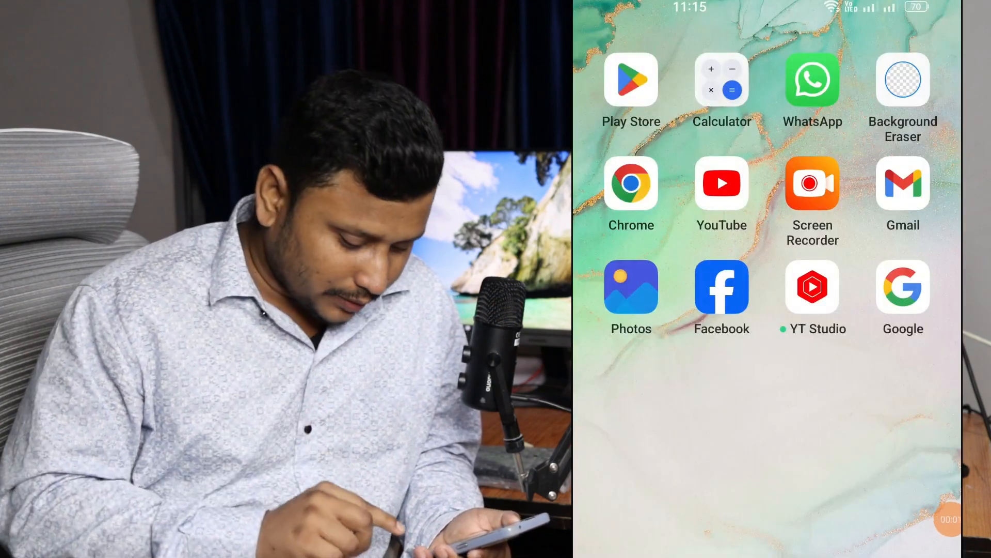
# Switch to Chrome on the phone and search for "google adsense".
pyautogui.click(937, 519)
pyautogui.click(935, 519)
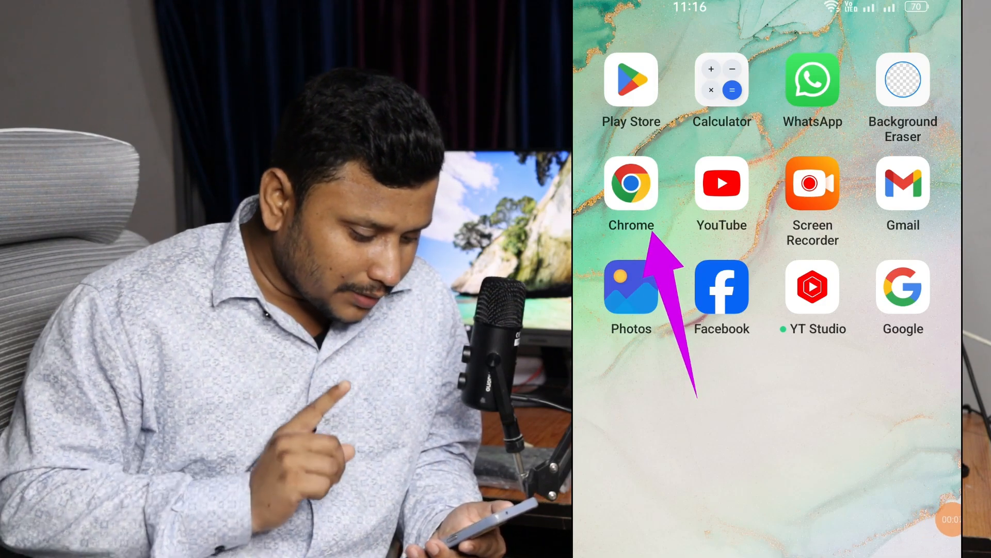
pyautogui.click(631, 183)
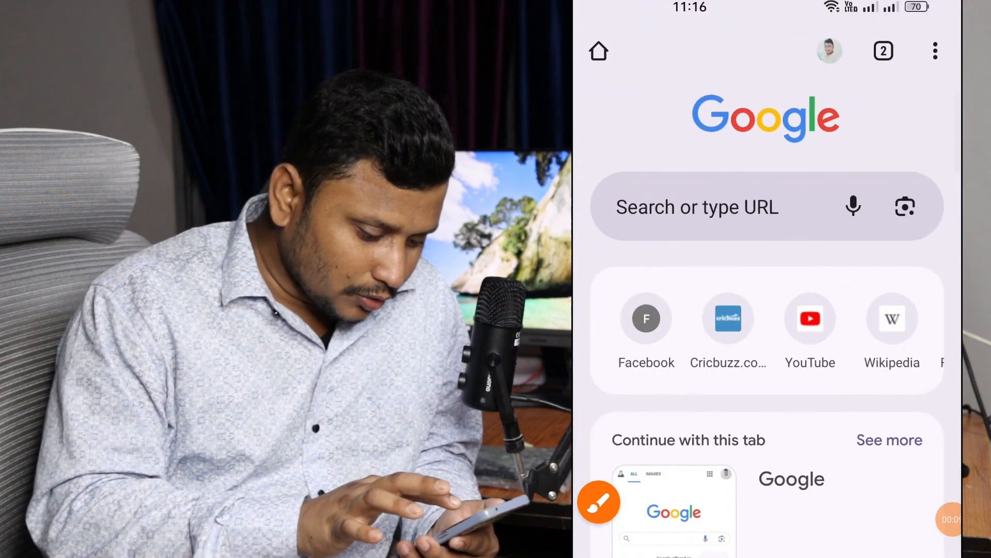
pyautogui.click(697, 207)
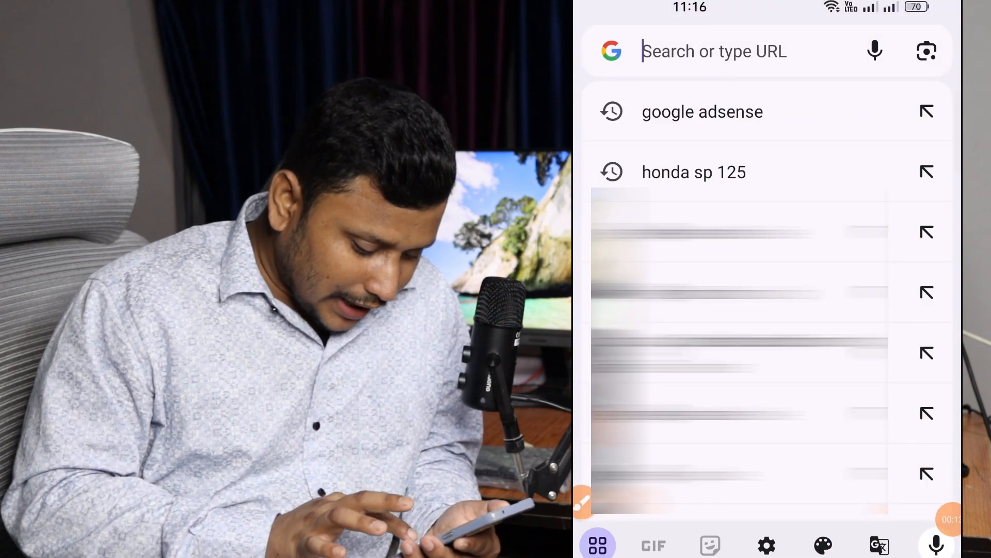
pyautogui.click(702, 112)
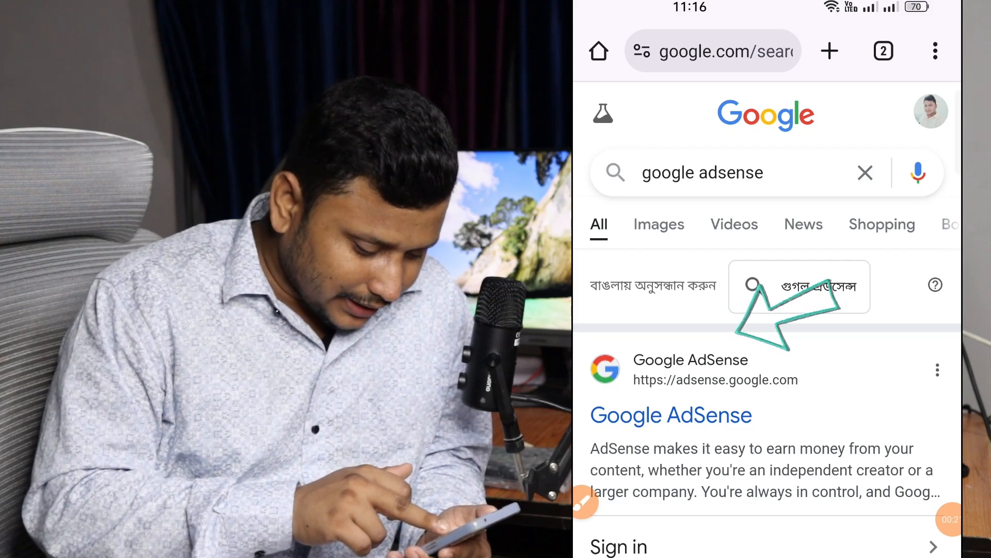
# Open the Google AdSense website from the search results and choose Sign up.
pyautogui.click(672, 415)
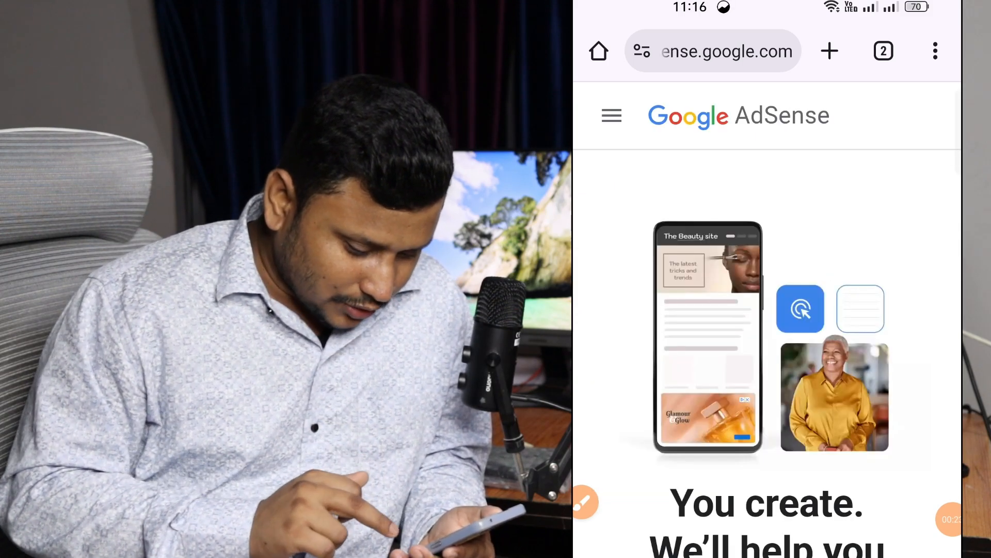
pyautogui.scroll(-8, 768, 320)
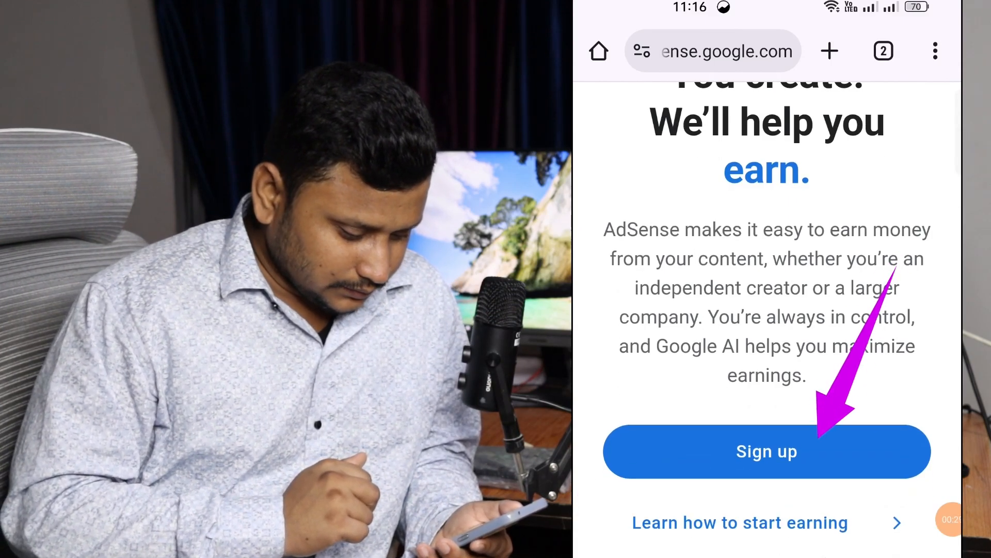
pyautogui.click(768, 452)
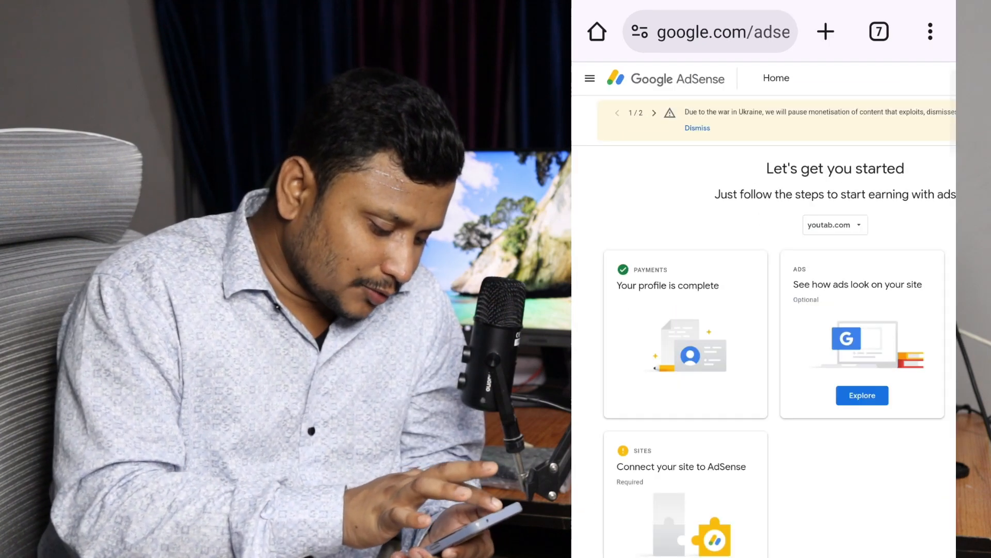
# Go to the Payments info page of the AdSense account.
pyautogui.click(589, 78)
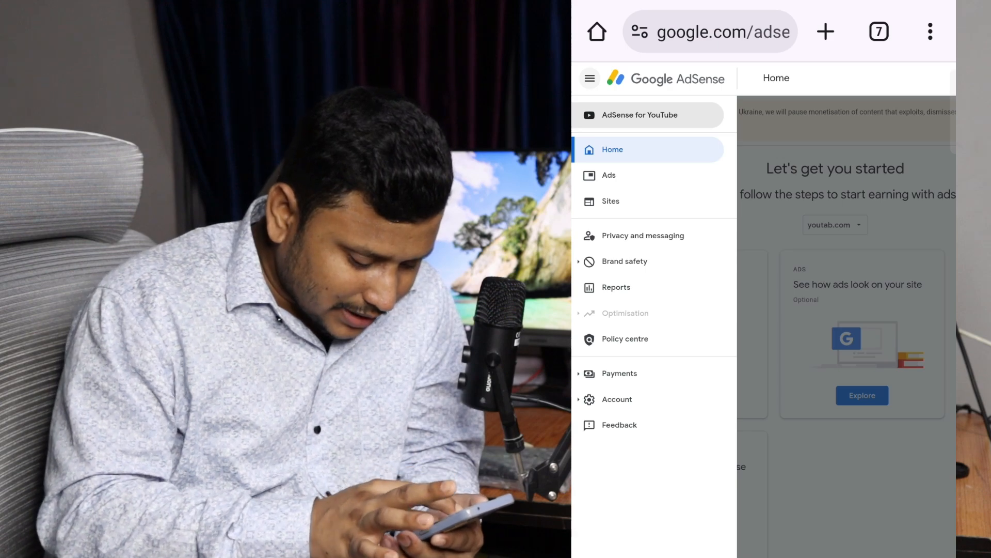
pyautogui.scroll(3, 661, 401)
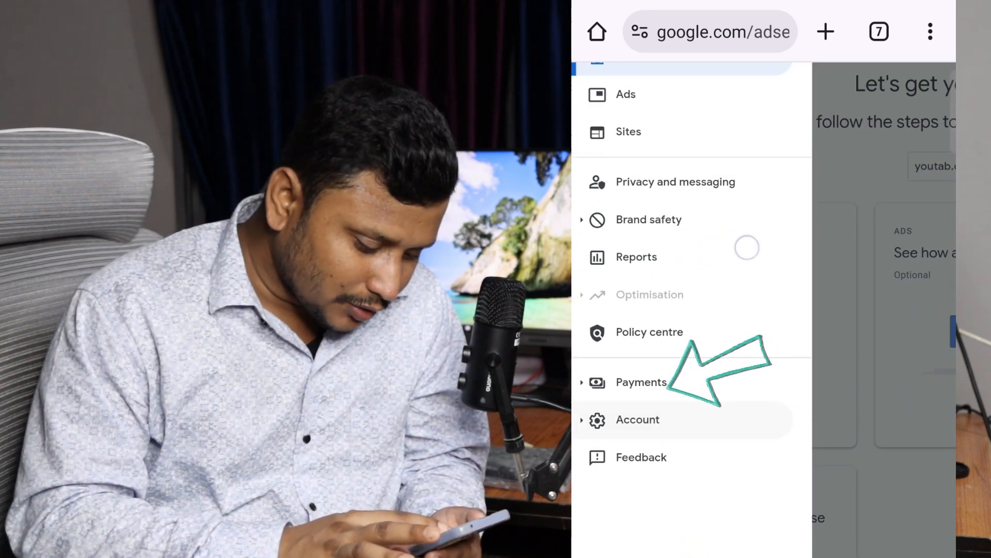
pyautogui.scroll(1, 748, 248)
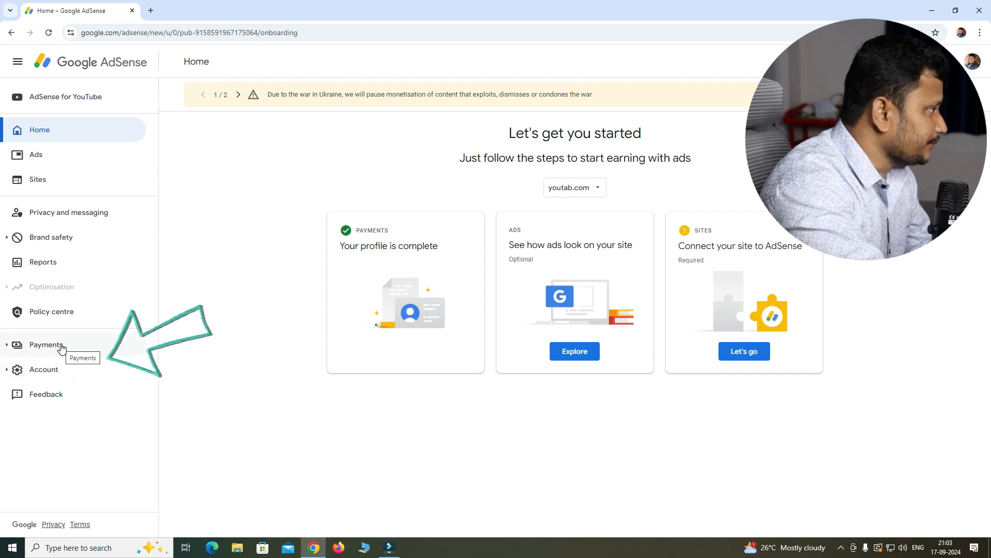
pyautogui.click(60, 345)
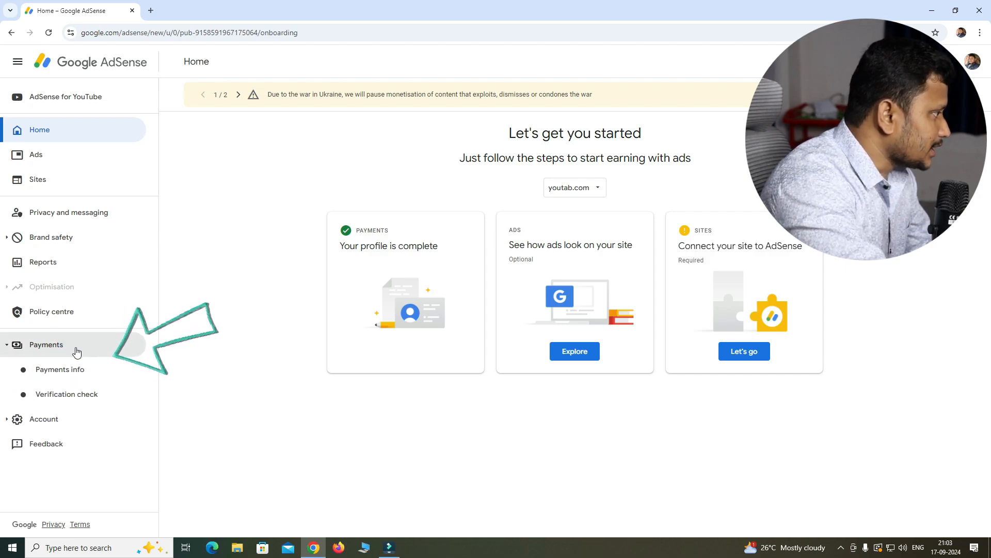
pyautogui.click(68, 375)
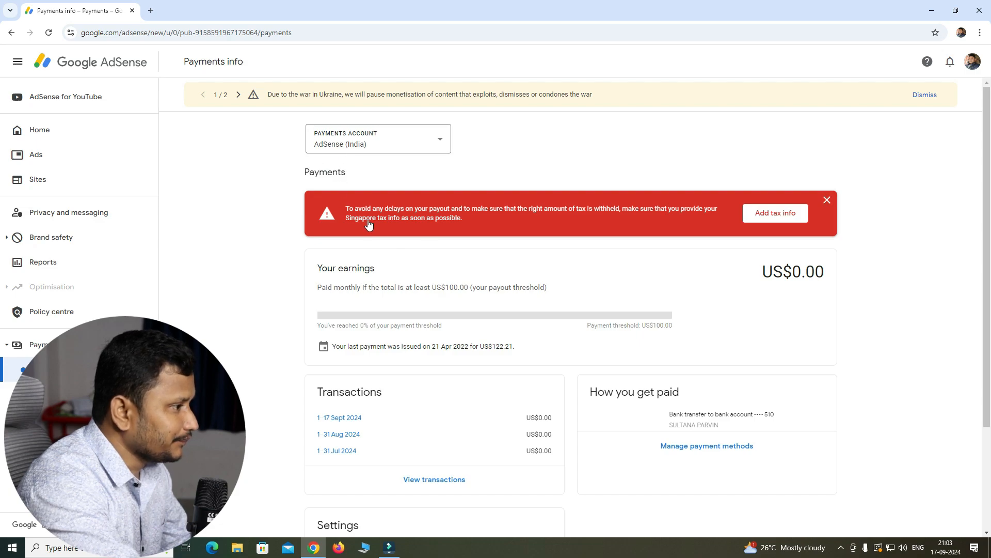
# Open the payments settings and go to the Manage tax info page from the United States tax info in the payments profile.
pyautogui.scroll(-3, 568, 285)
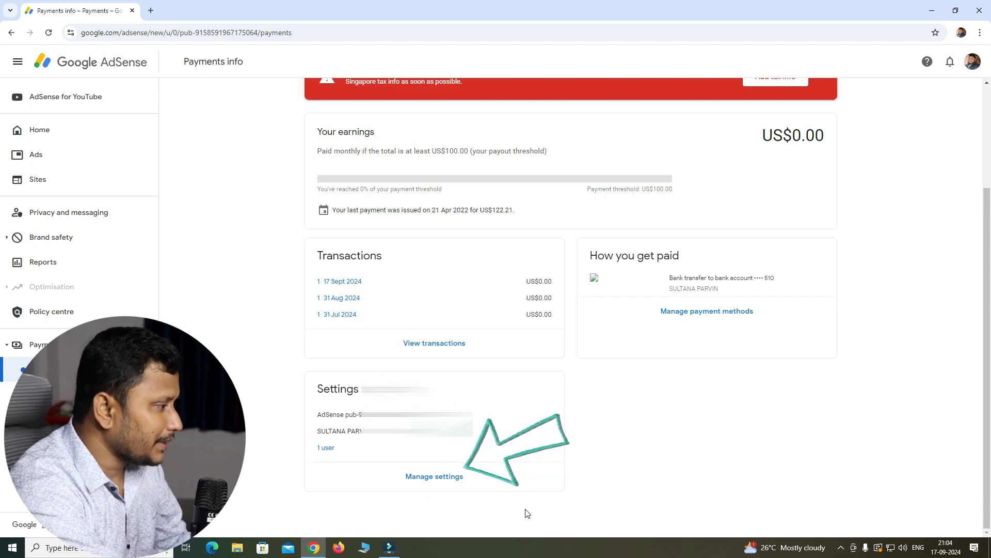
pyautogui.click(456, 483)
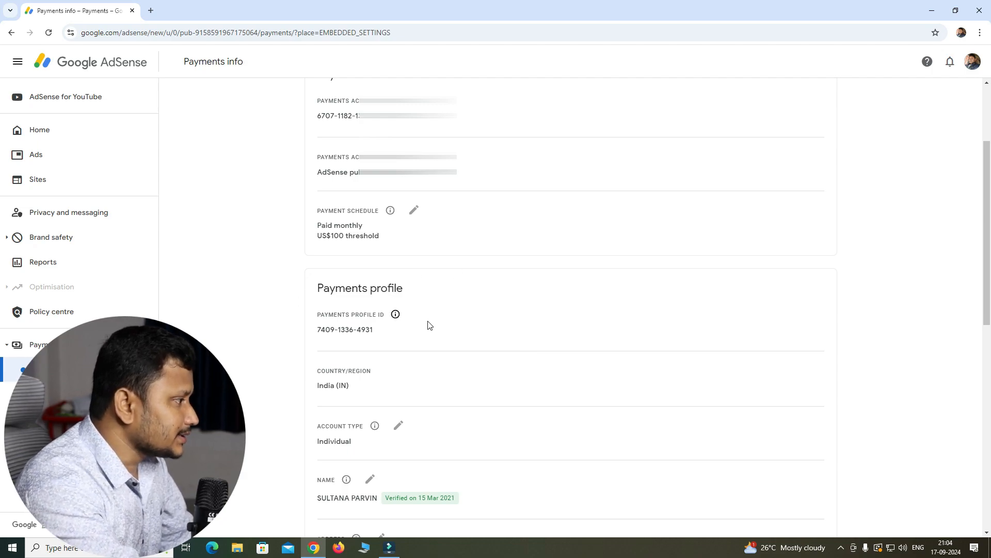
pyautogui.scroll(-6, 490, 360)
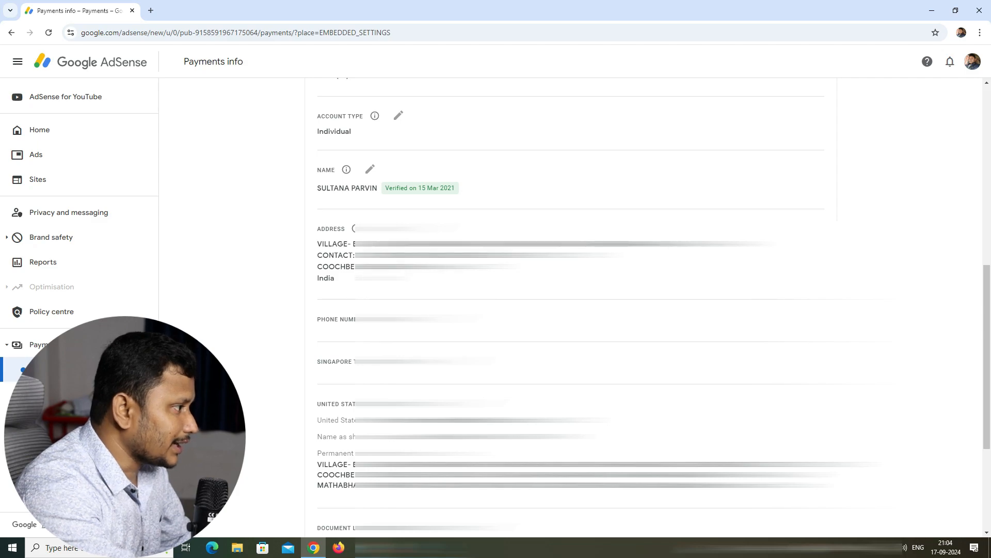
pyautogui.scroll(-2, 330, 276)
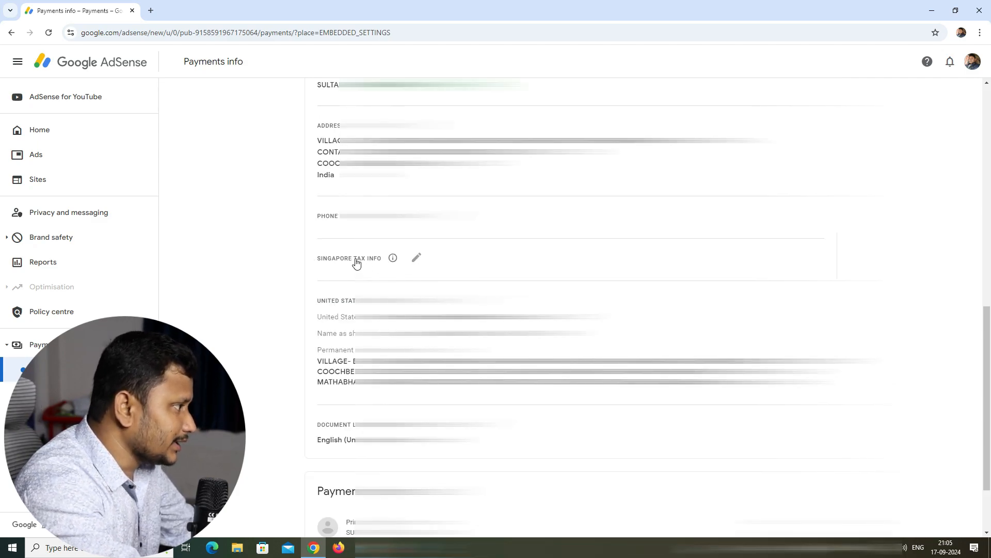
pyautogui.scroll(-1, 341, 284)
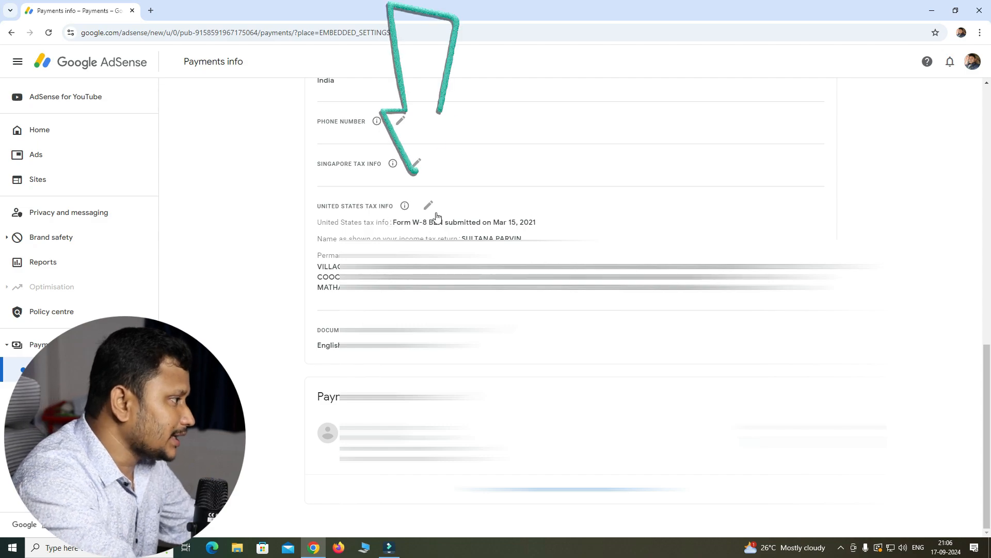
pyautogui.click(428, 205)
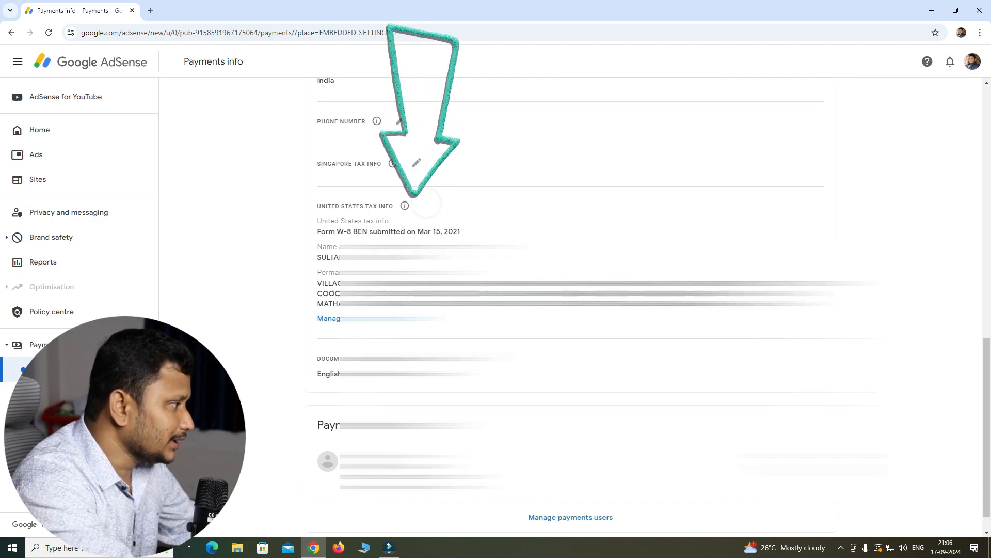
pyautogui.click(359, 319)
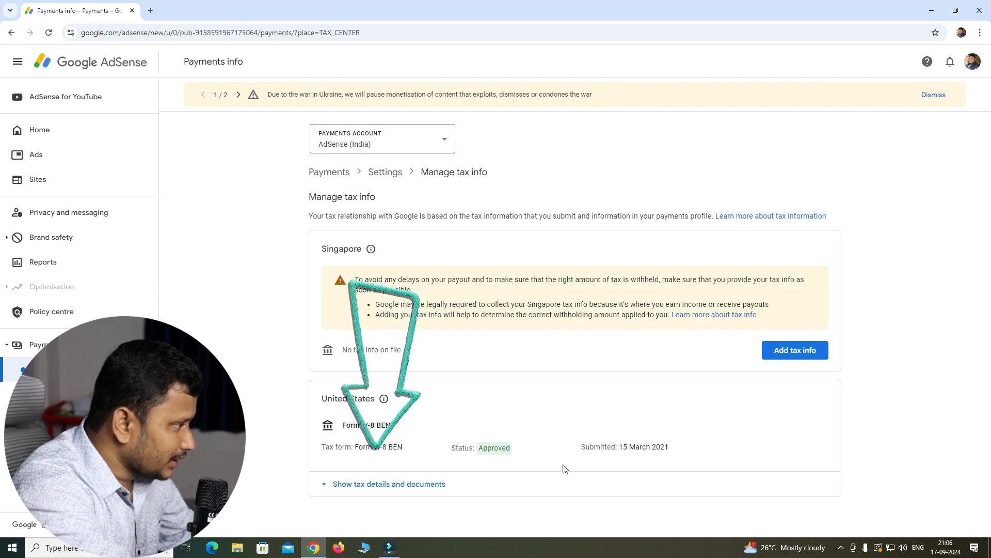
# Show the United States tax details and documents and check the expiry date of the Form W-8 BEN on file.
pyautogui.click(400, 484)
pyautogui.scroll(-2, 552, 425)
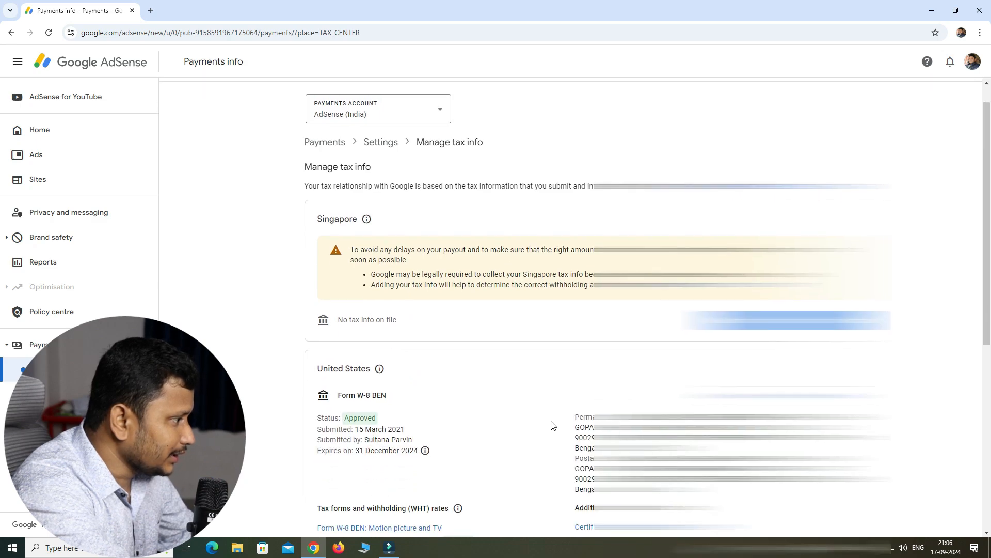
pyautogui.scroll(-4, 552, 424)
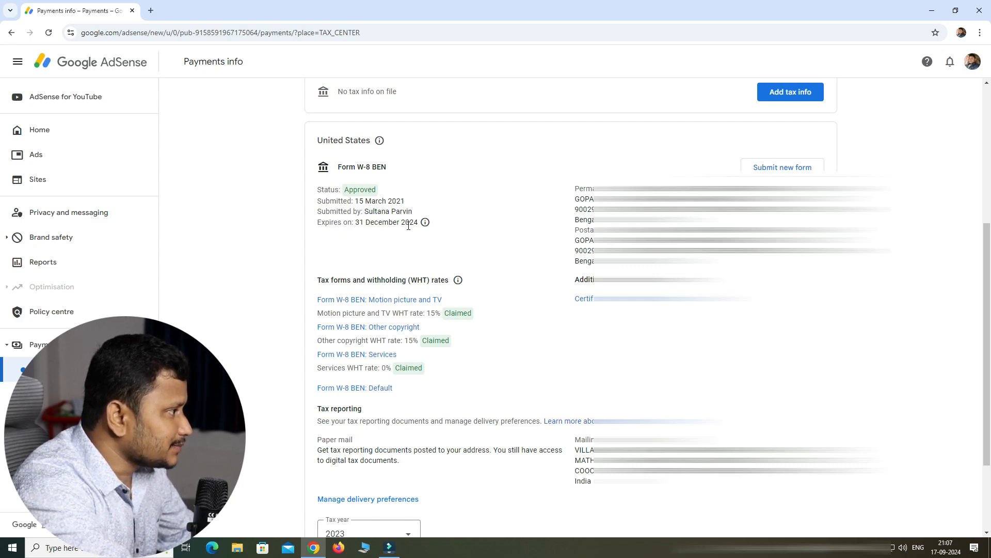
pyautogui.moveTo(317, 223); pyautogui.dragTo(417, 240)
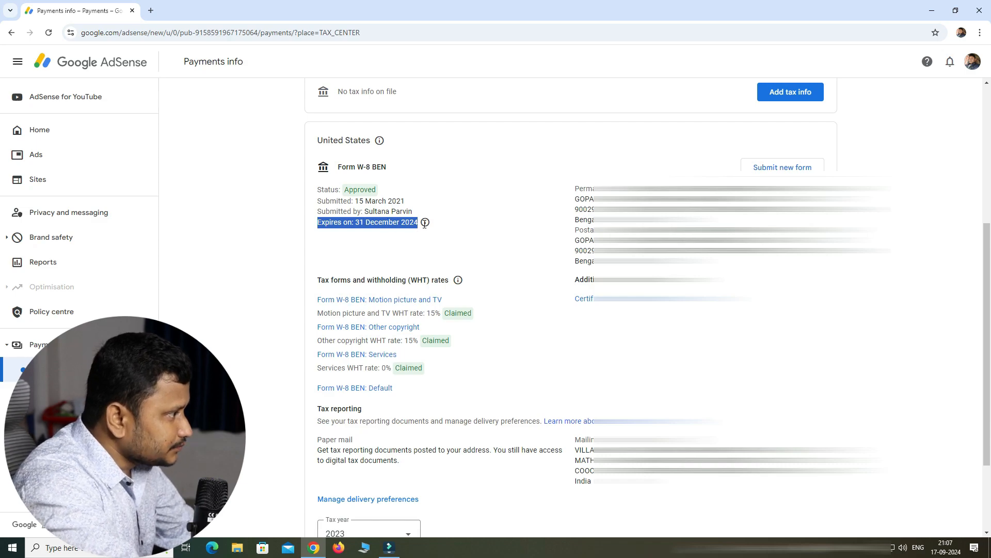
pyautogui.click(438, 231)
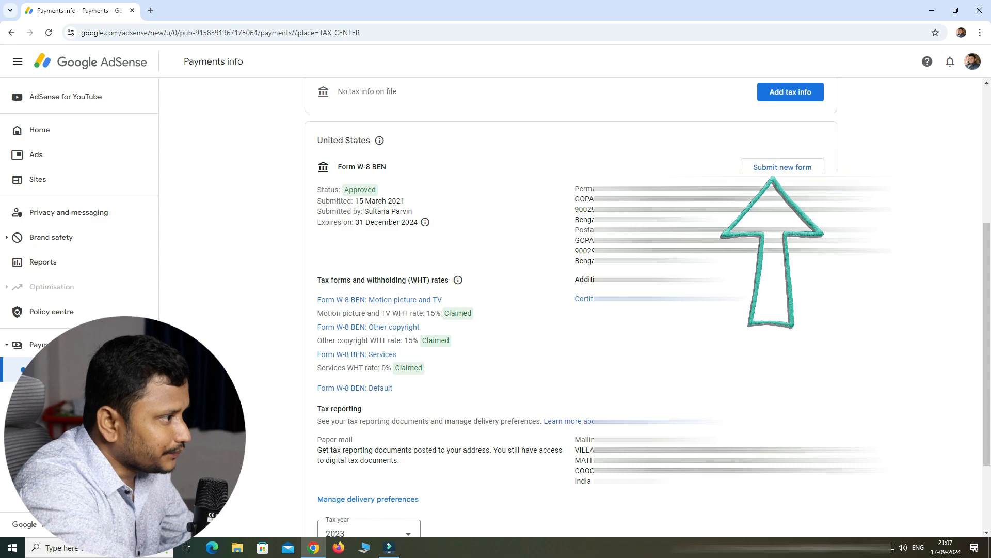
# Submit a new United States tax form, confirming the replacement of the previous one and starting the form.
pyautogui.click(784, 167)
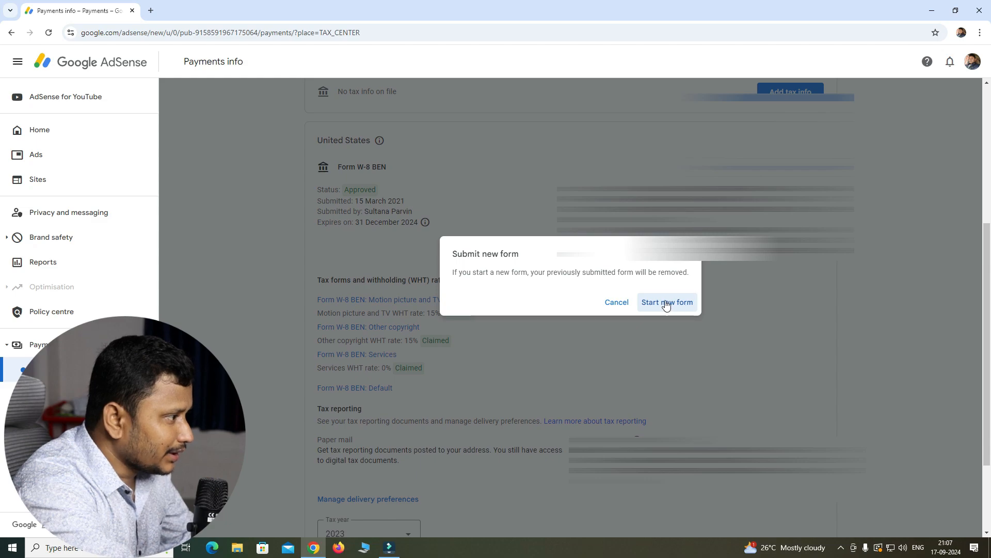
pyautogui.click(666, 303)
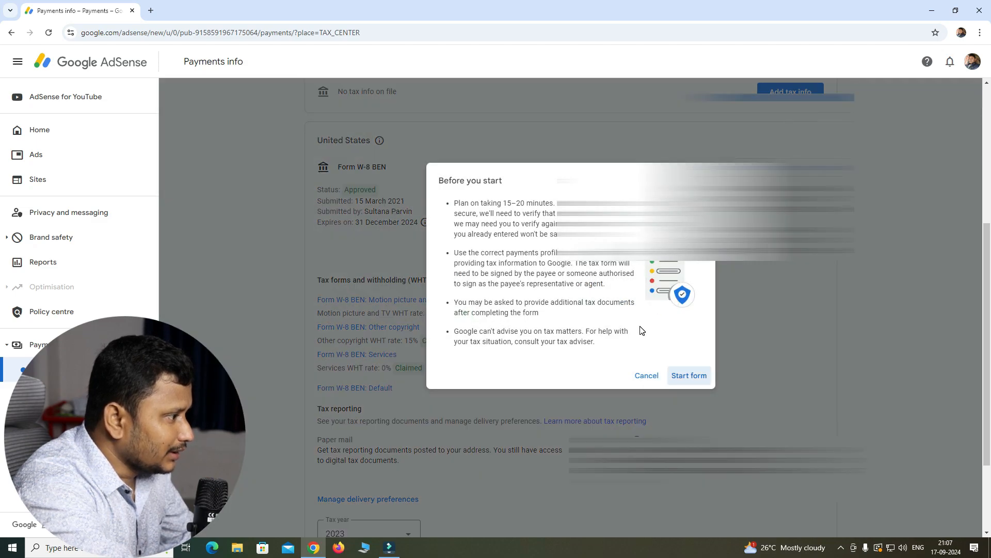
pyautogui.click(690, 377)
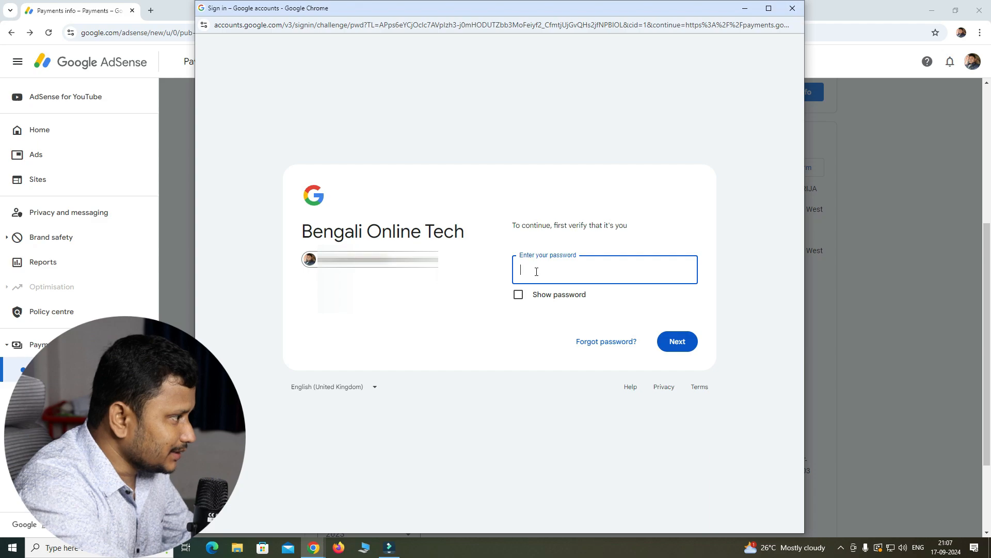
# Verify the Google account by entering the account password and continue to the United States tax info.
pyautogui.click(528, 273)
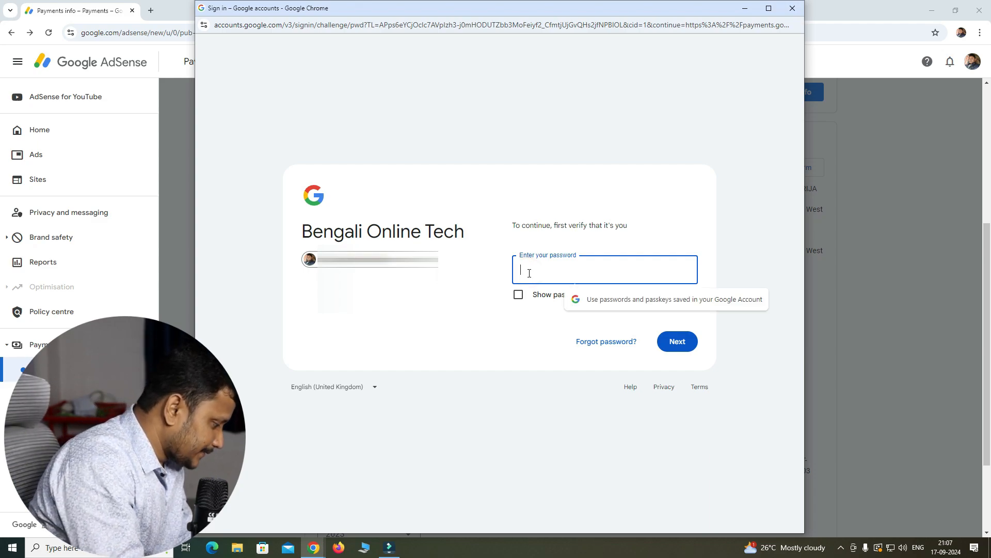
pyautogui.write('*')
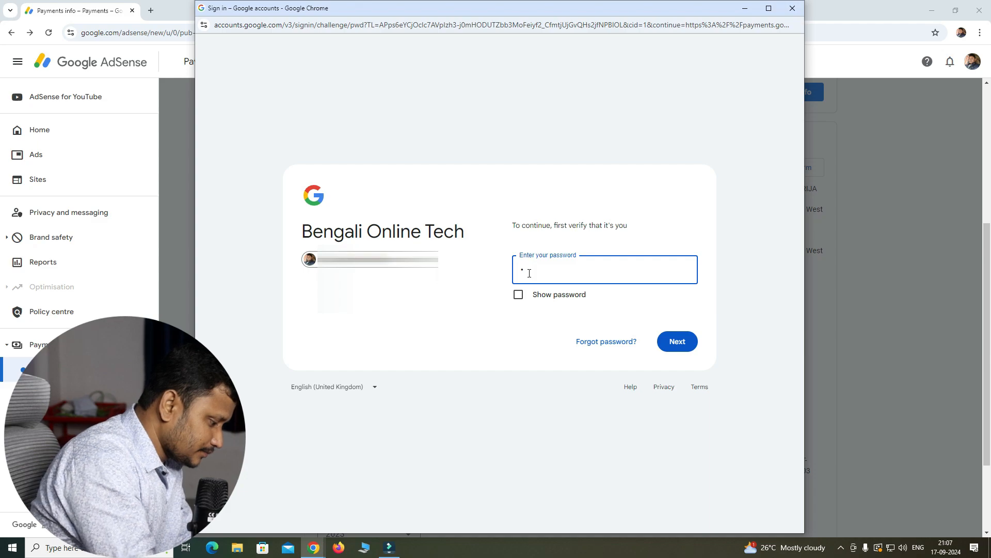
pyautogui.write('*****************')
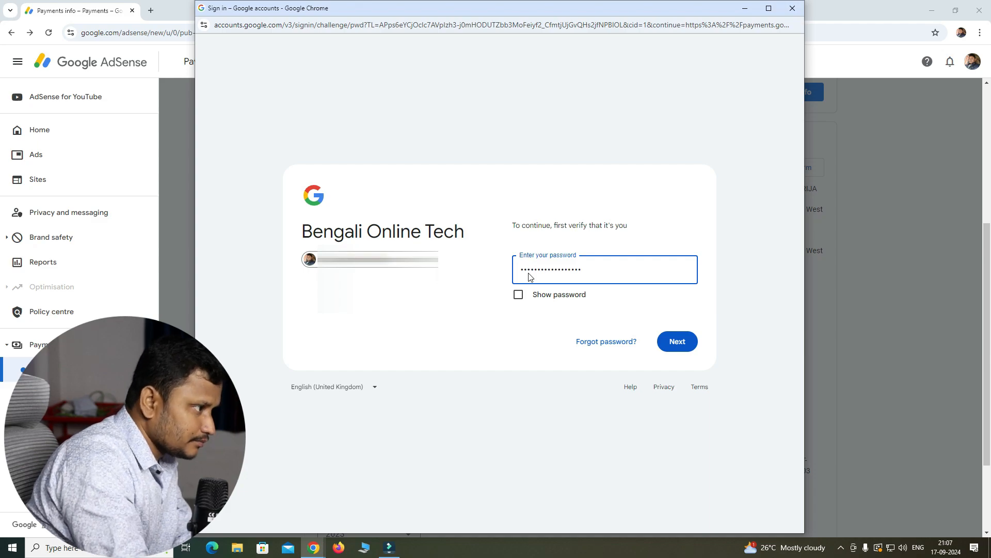
pyautogui.press('Return')
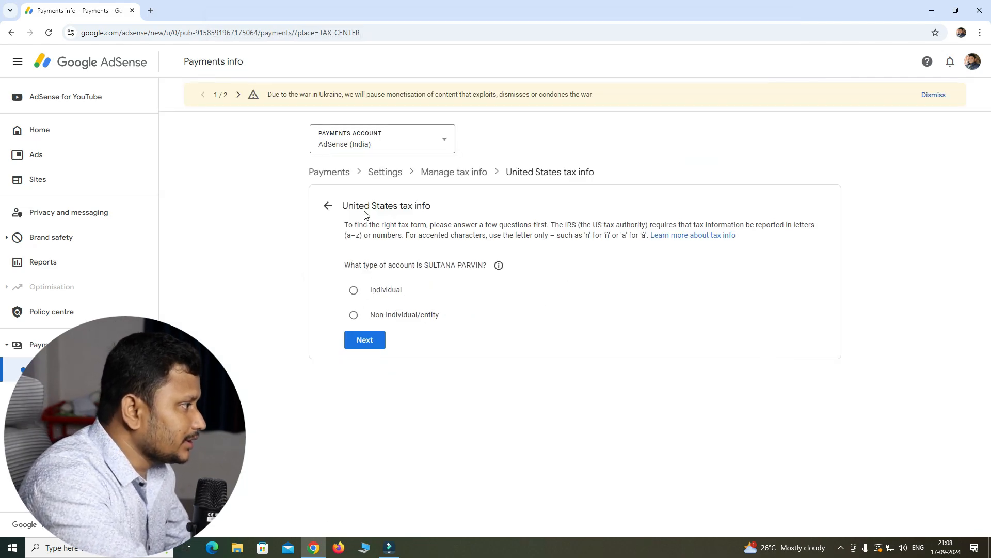
# Declare the account as Individual and not a US citizen or resident, choose W-8BEN, and start that form.
pyautogui.click(355, 293)
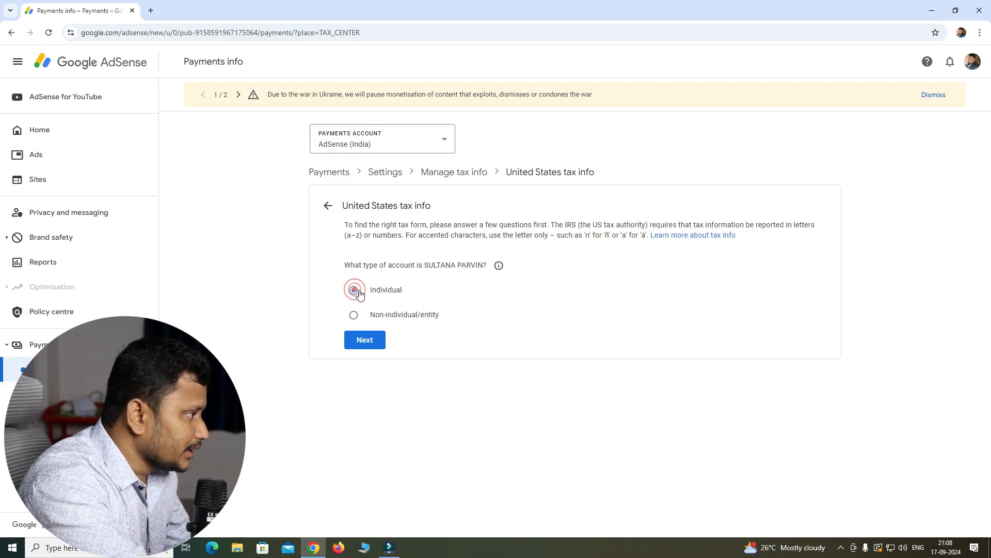
pyautogui.click(369, 344)
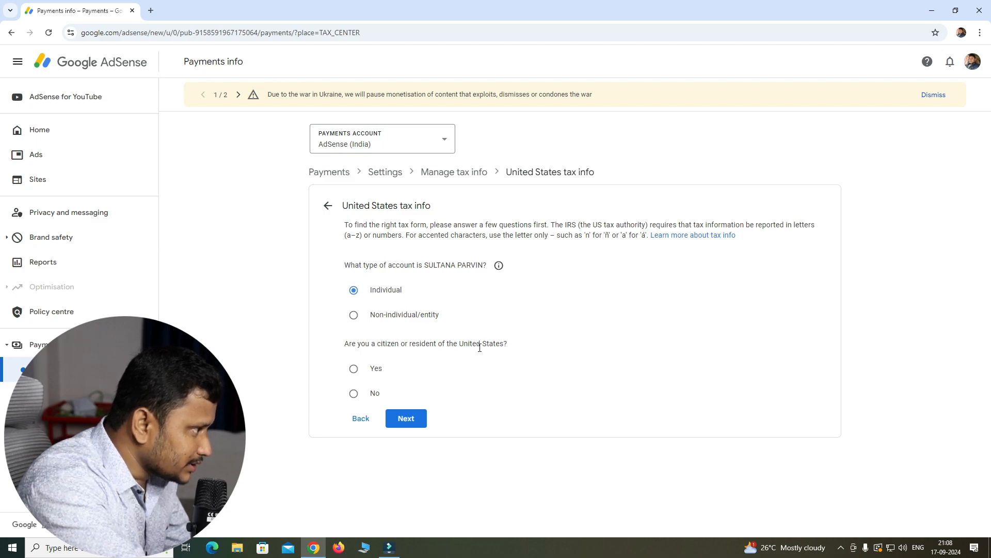
pyautogui.click(376, 391)
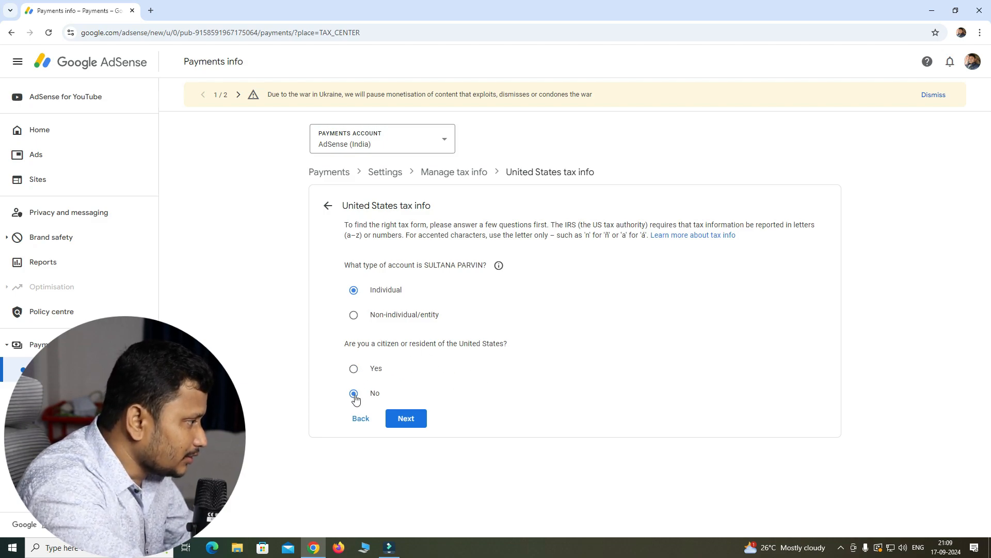
pyautogui.click(406, 419)
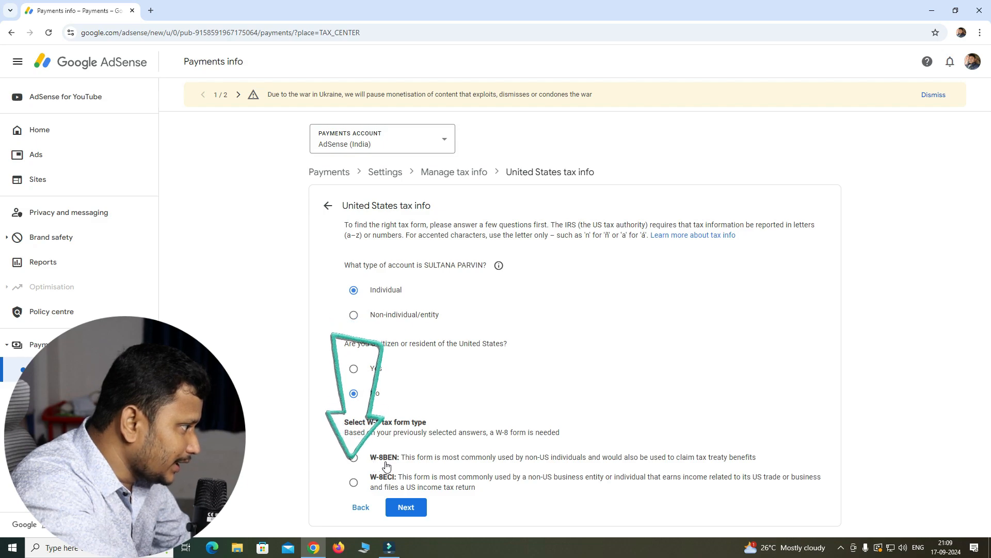
pyautogui.click(354, 458)
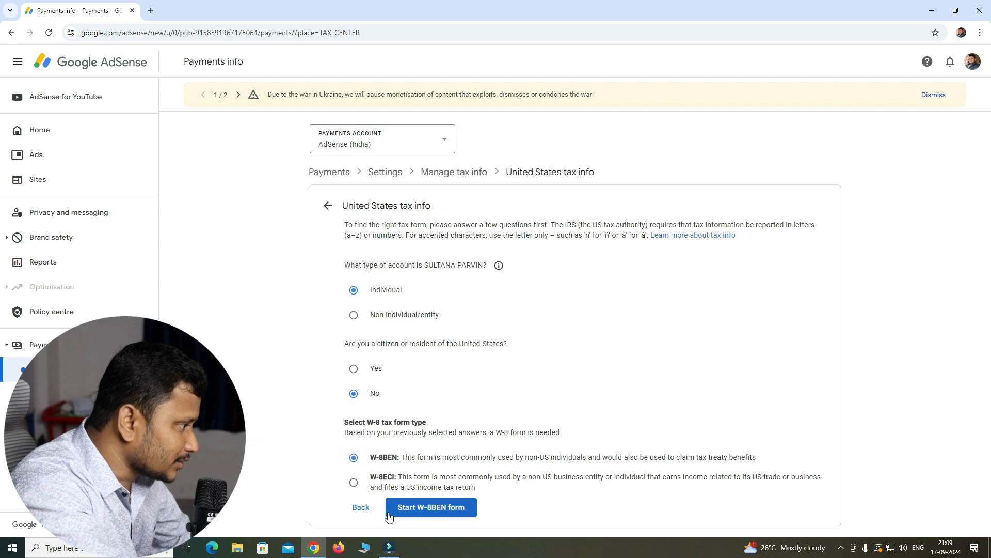
pyautogui.click(442, 508)
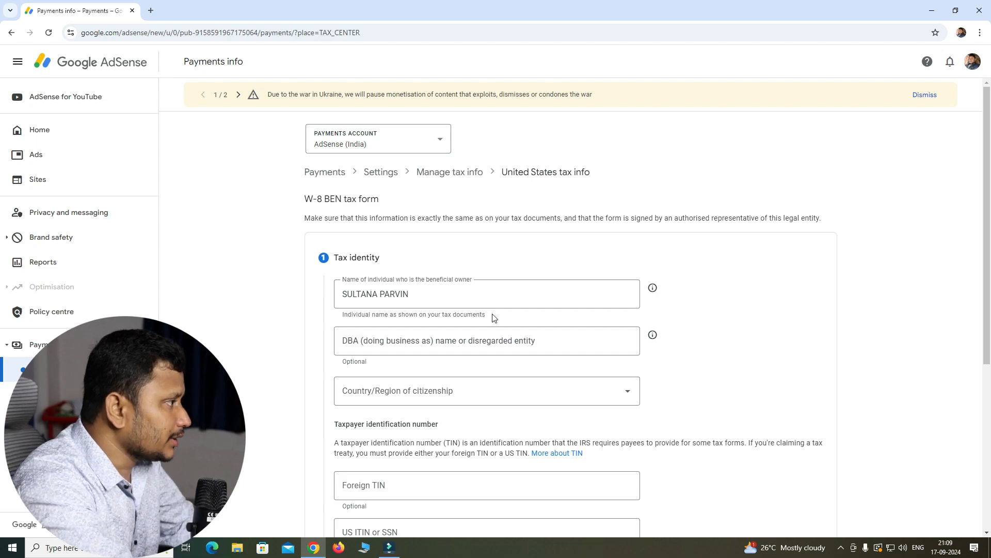
# Set the country/region of citizenship to India in the Tax identity section of the W-8 BEN form.
pyautogui.scroll(-2, 442, 286)
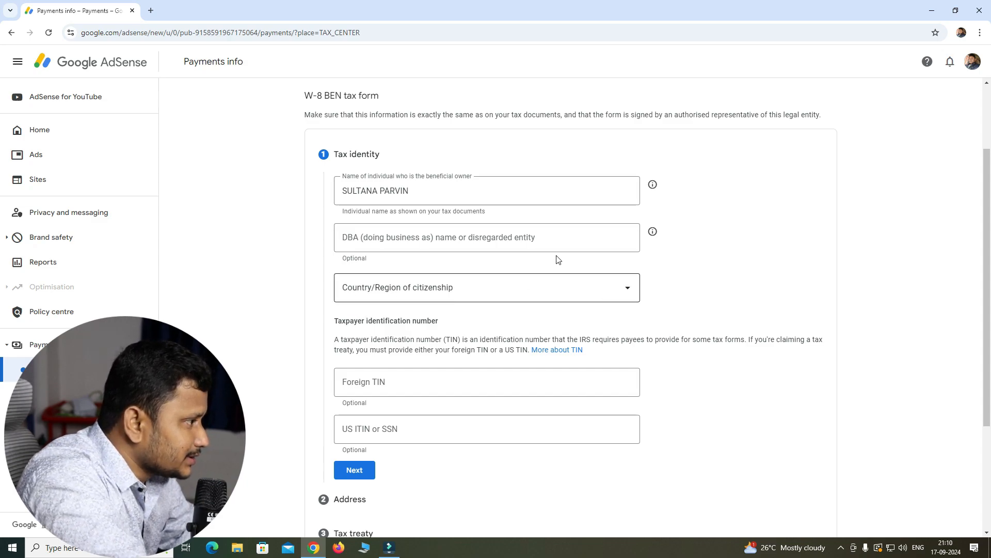
pyautogui.click(584, 287)
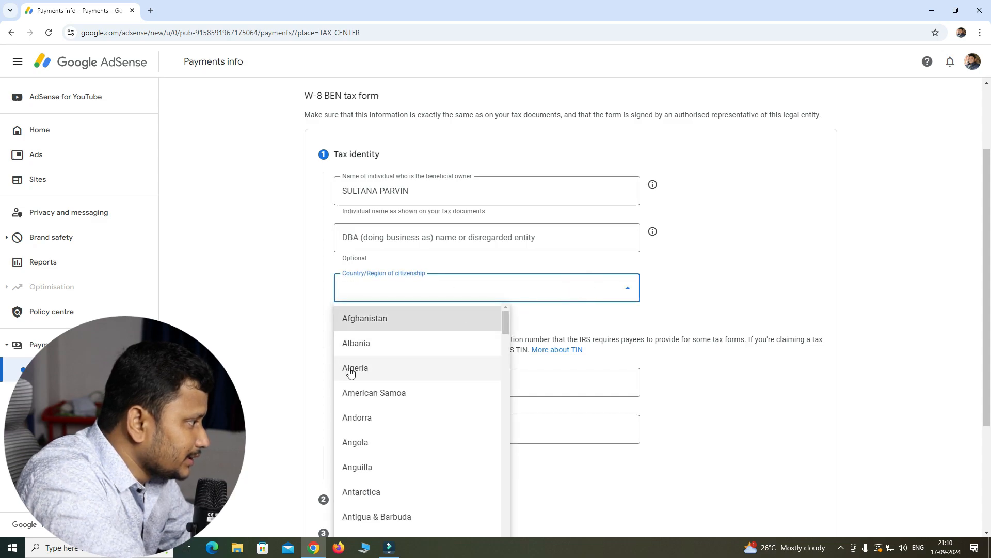
pyautogui.scroll(-4, 351, 371)
pyautogui.scroll(-3, 361, 369)
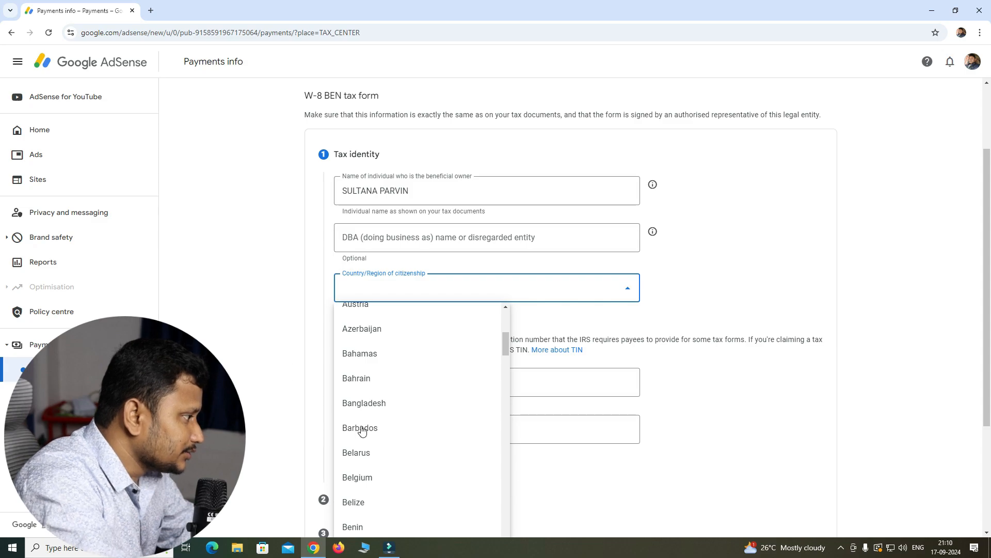
pyautogui.scroll(-3, 388, 454)
pyautogui.scroll(-3, 391, 449)
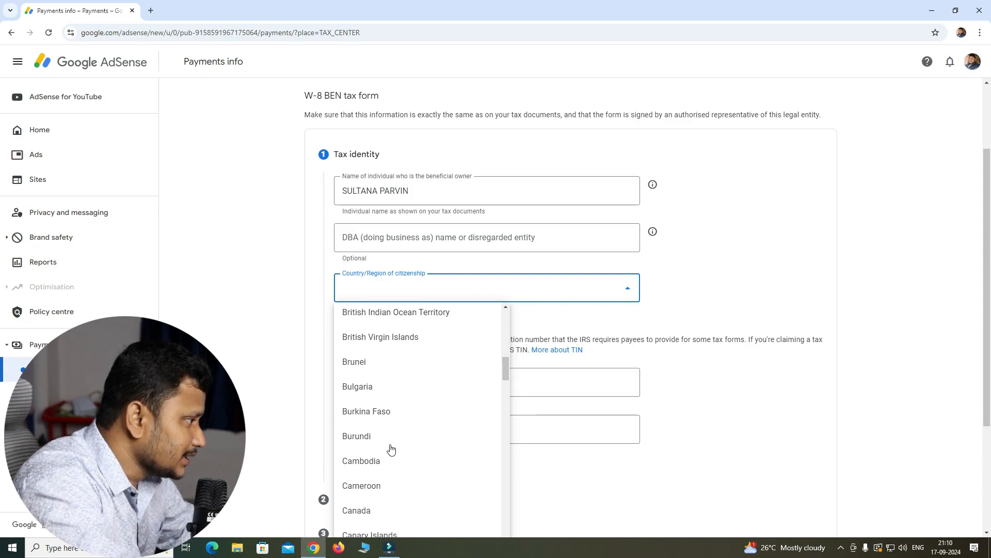
pyautogui.scroll(-3, 391, 449)
pyautogui.scroll(-15, 390, 450)
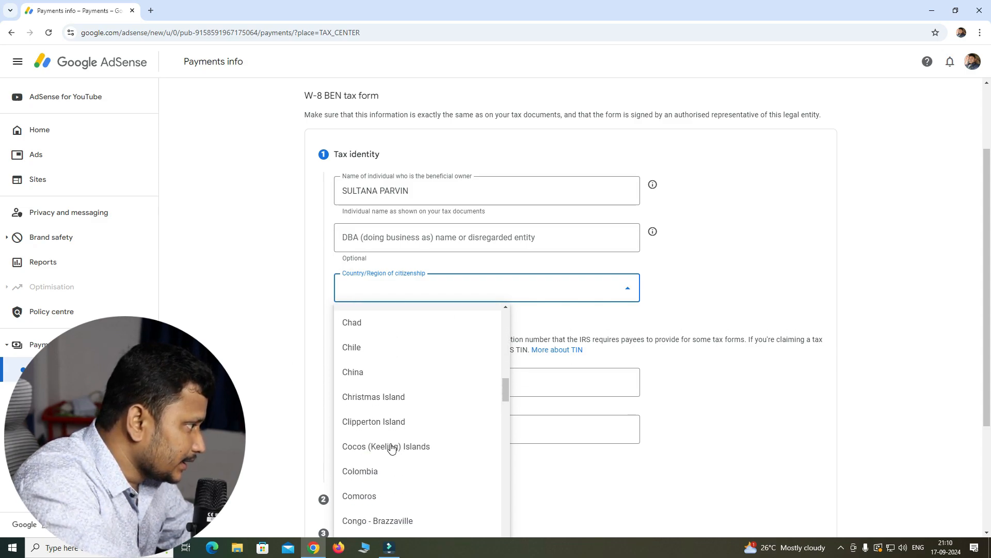
pyautogui.scroll(-17, 391, 448)
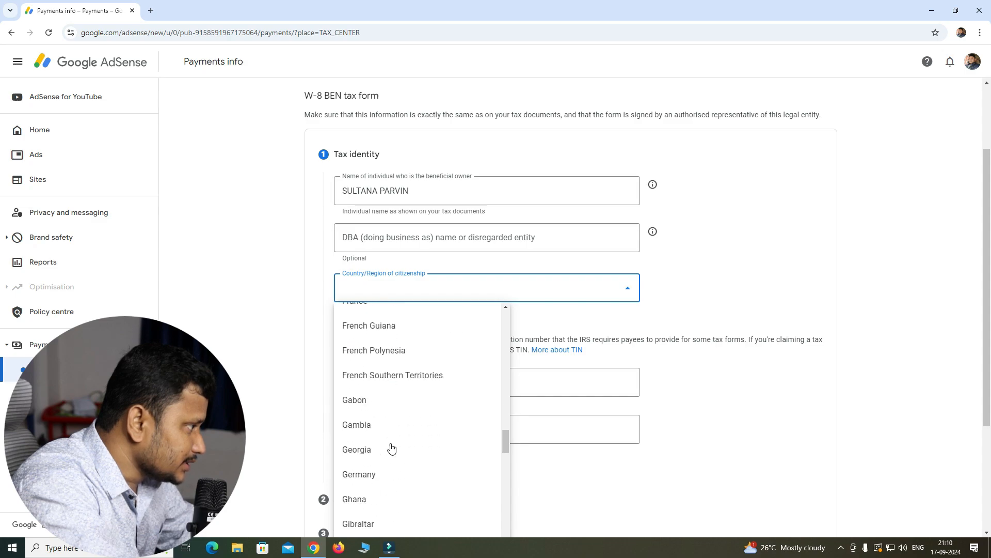
pyautogui.scroll(5, 391, 449)
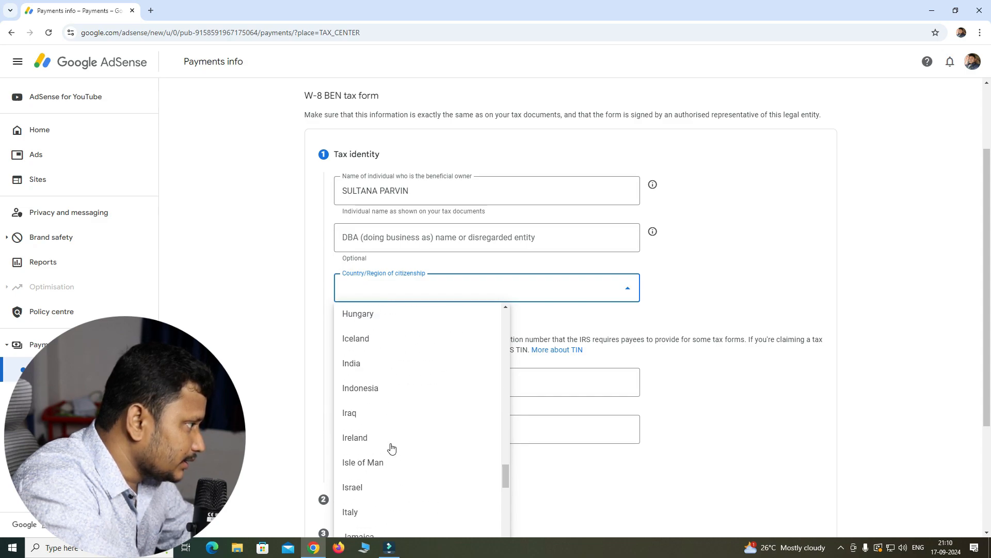
pyautogui.click(370, 421)
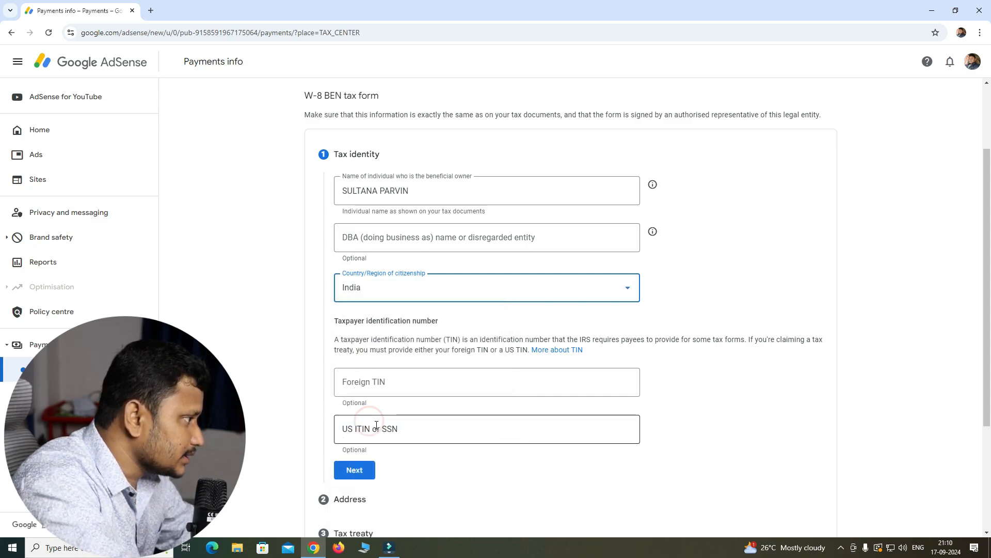
# Enter the taxpayer's identification number as the Foreign TIN and continue to the Address section.
pyautogui.click(373, 385)
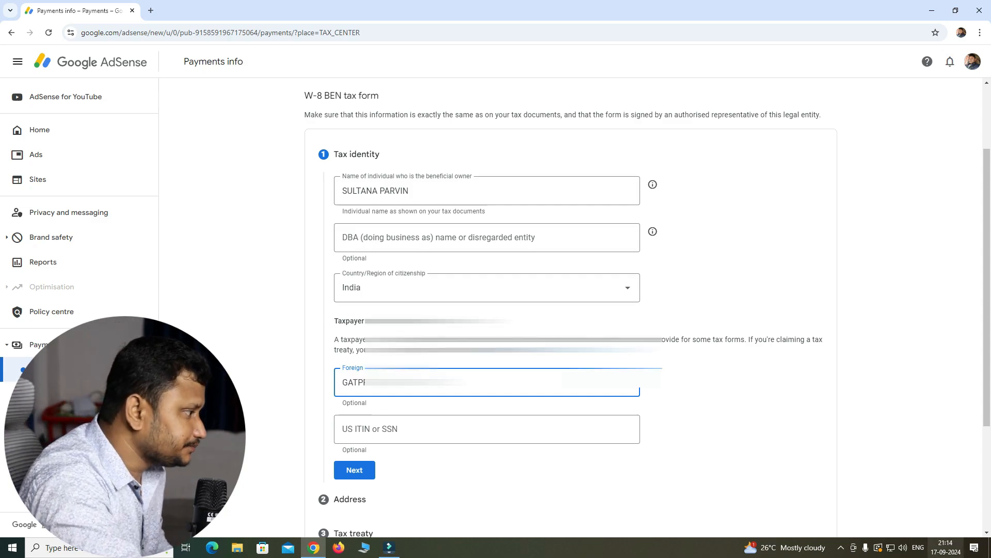
pyautogui.scroll(-3, 383, 299)
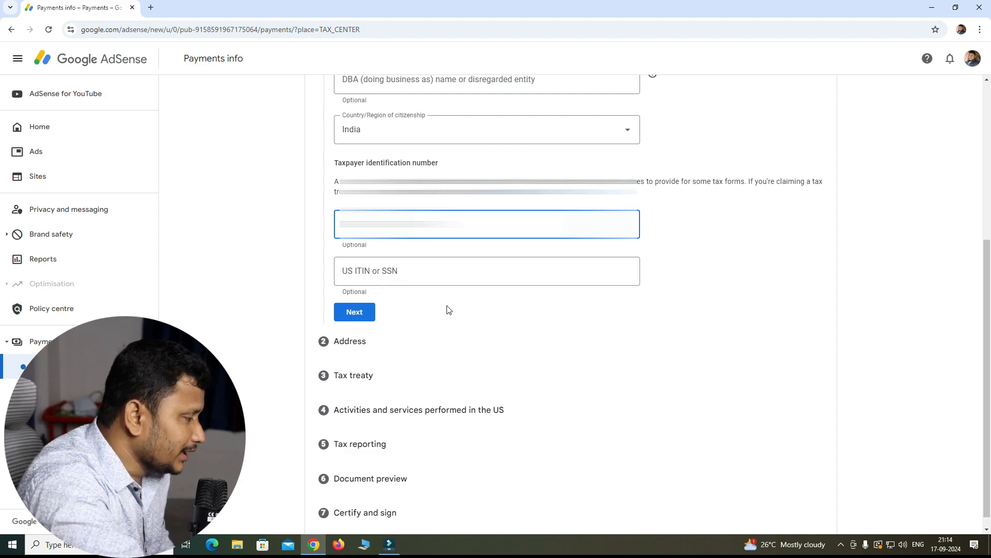
pyautogui.scroll(1, 448, 306)
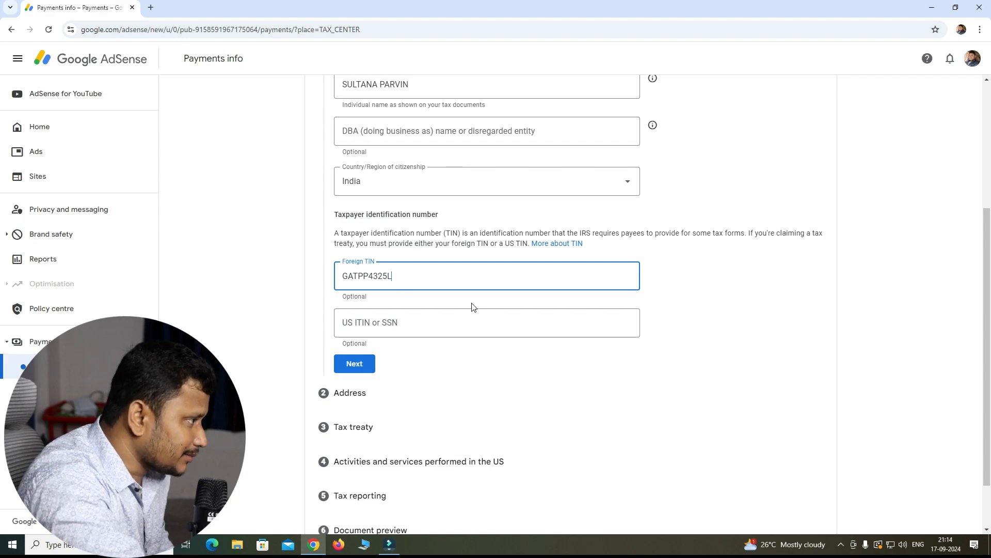
pyautogui.scroll(-1, 413, 304)
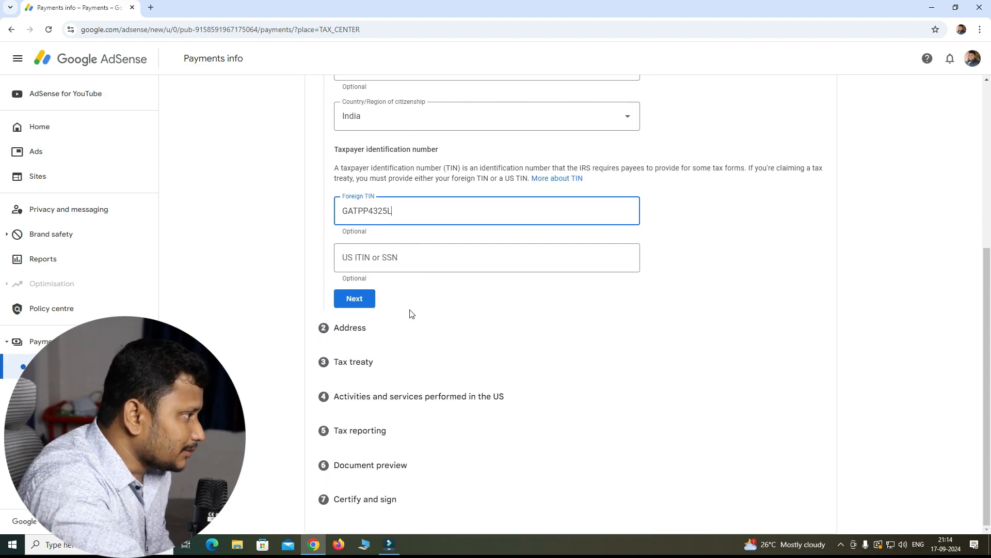
pyautogui.click(361, 304)
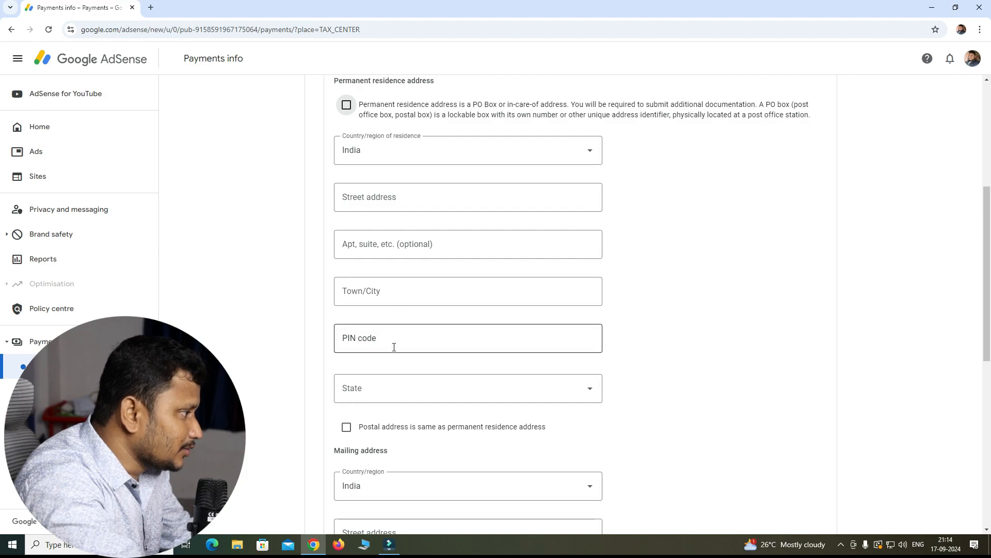
# Set the State of the permanent residence address to West Bengal in the Address section.
pyautogui.scroll(-3, 534, 381)
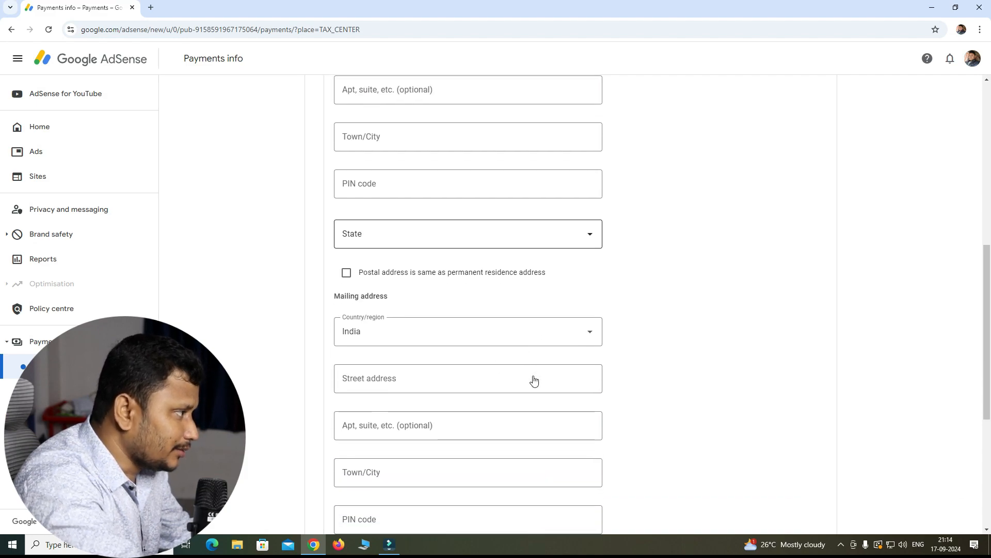
pyautogui.scroll(3, 534, 381)
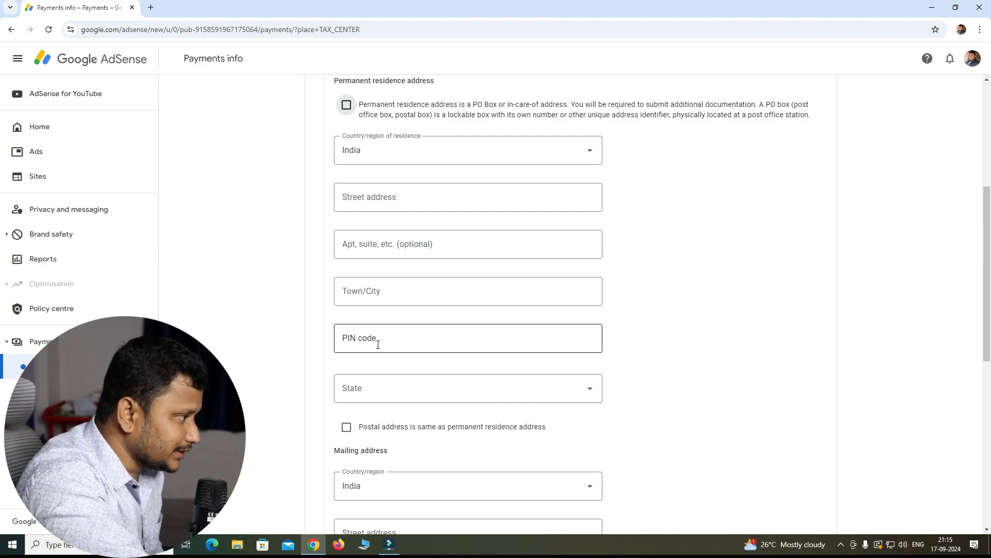
pyautogui.scroll(-1, 403, 377)
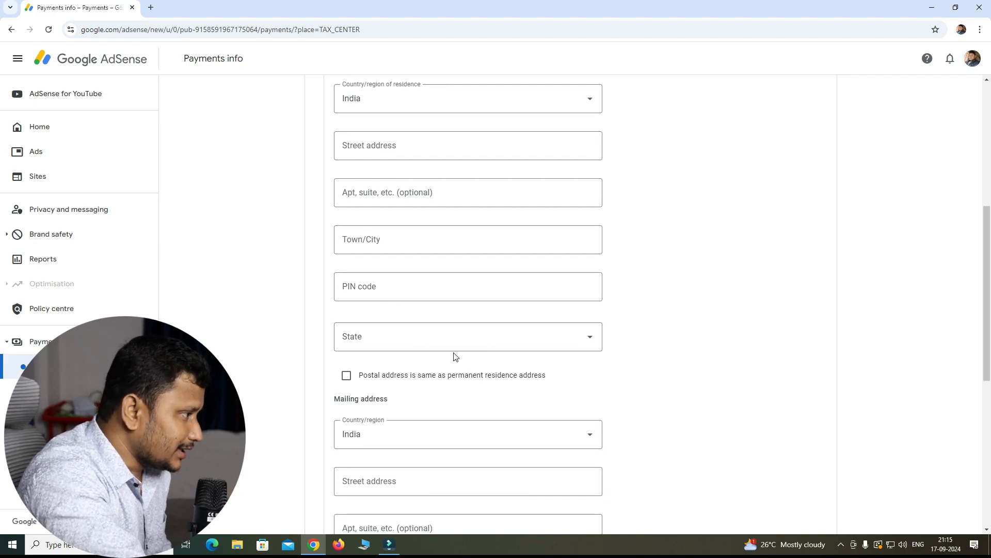
pyautogui.click(443, 342)
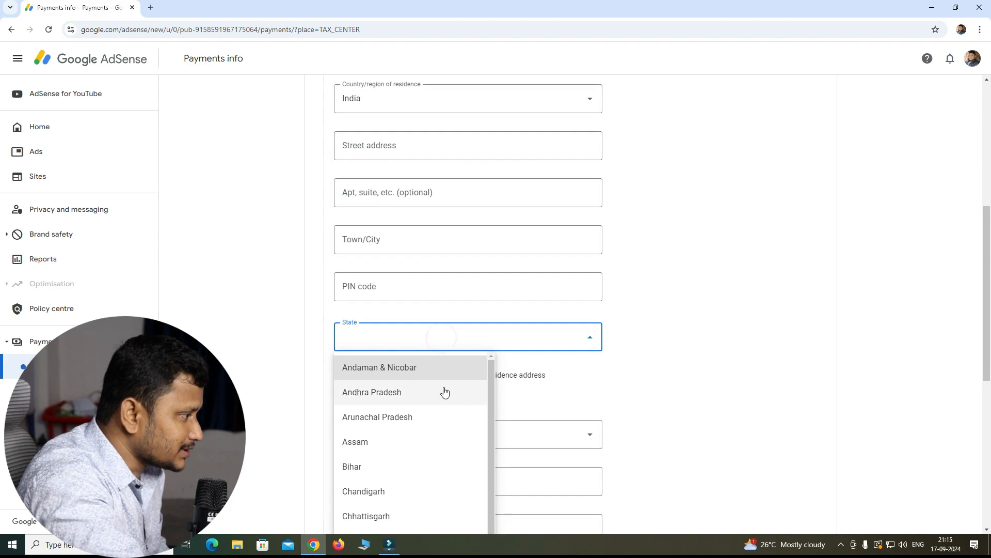
pyautogui.scroll(-6, 442, 392)
pyautogui.scroll(-7, 439, 394)
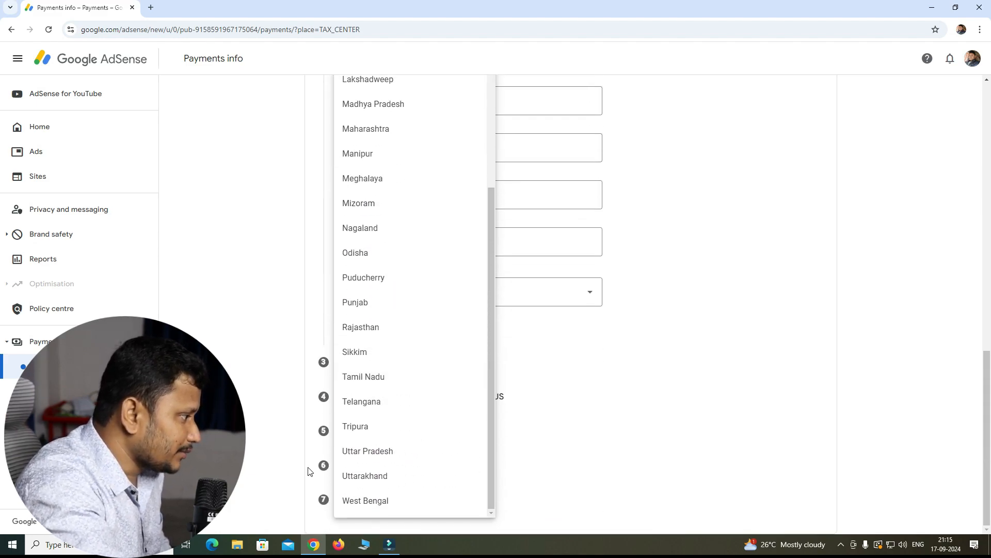
pyautogui.click(369, 501)
pyautogui.scroll(1, 443, 358)
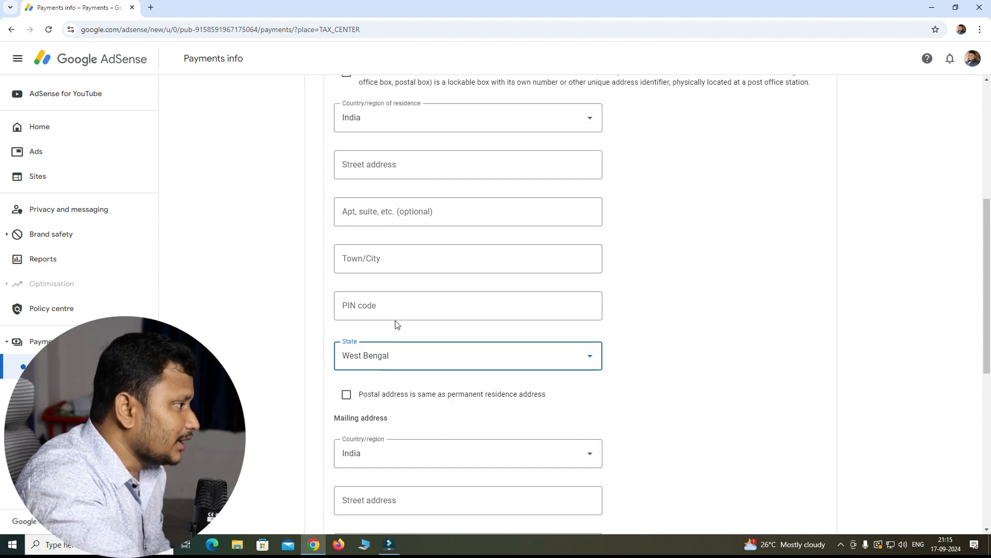
# Review the permanent residence and mailing address fields and continue to the Tax treaty section.
pyautogui.scroll(-4, 435, 370)
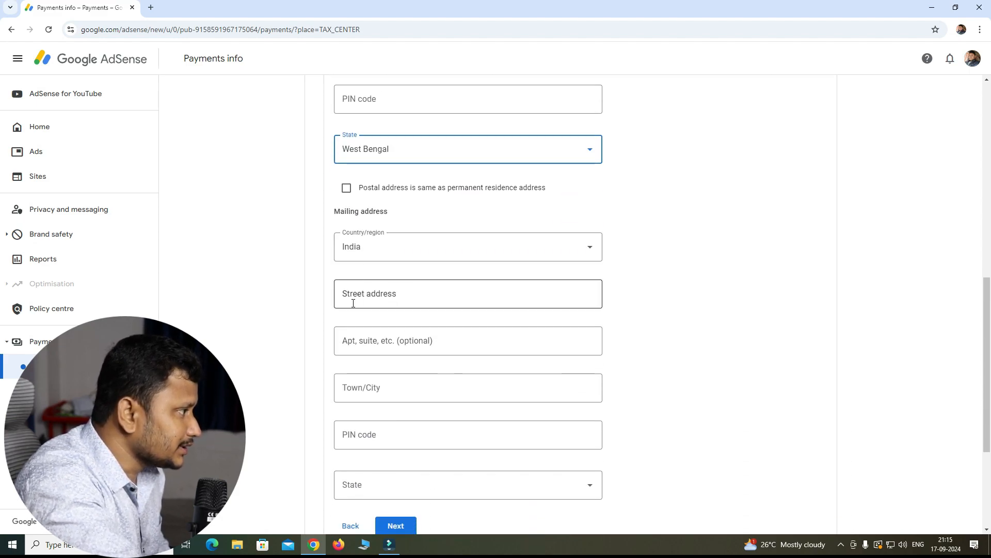
pyautogui.scroll(3, 373, 240)
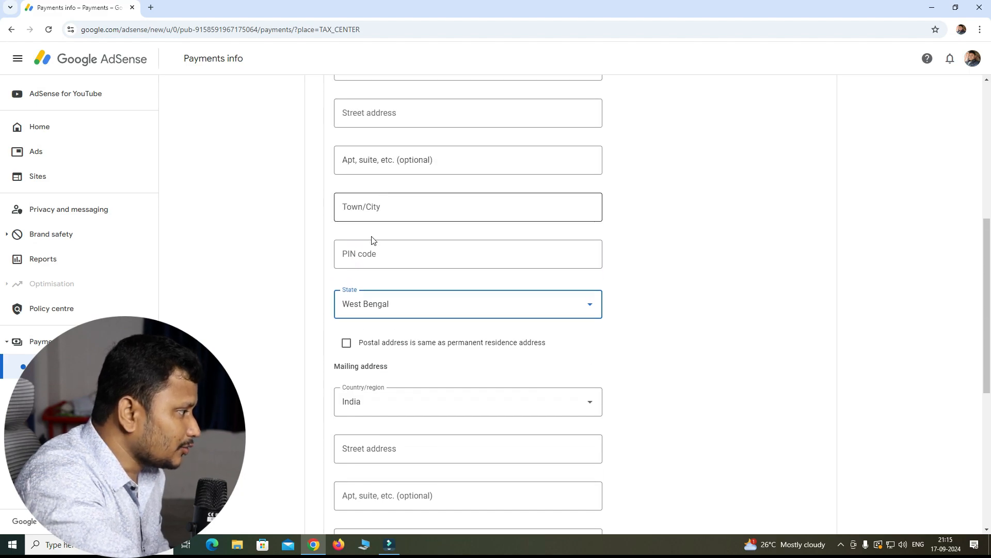
pyautogui.scroll(-4, 393, 264)
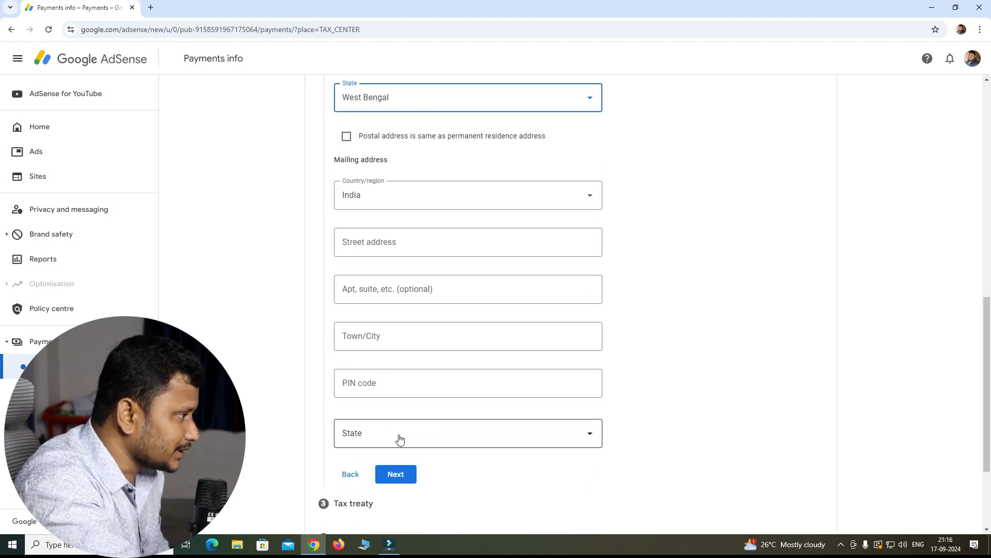
pyautogui.scroll(7, 425, 405)
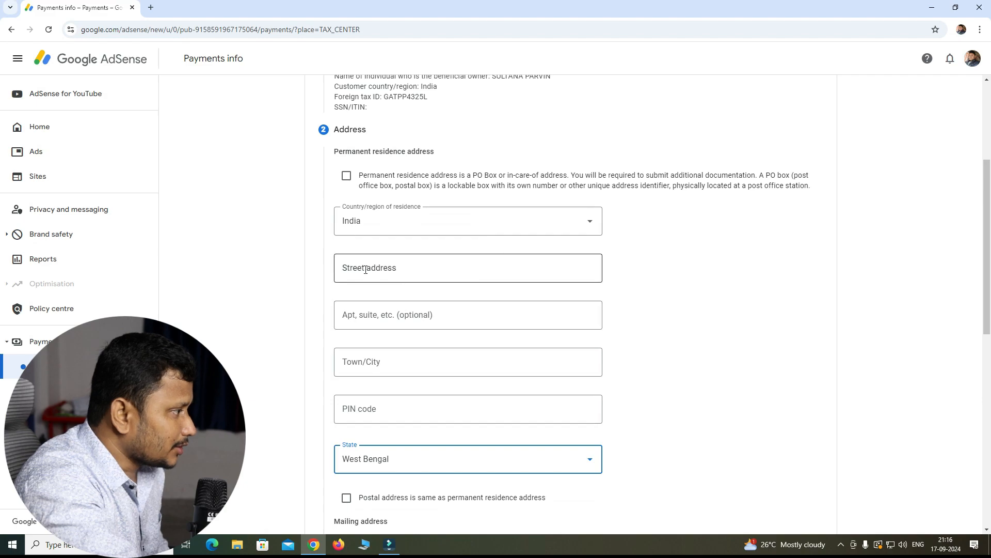
pyautogui.scroll(-4, 418, 320)
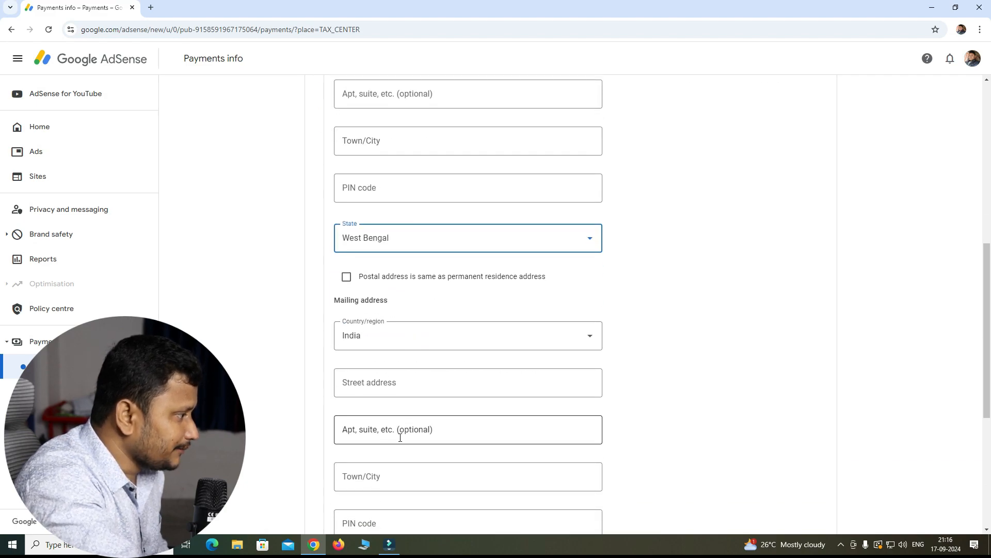
pyautogui.scroll(-3, 400, 437)
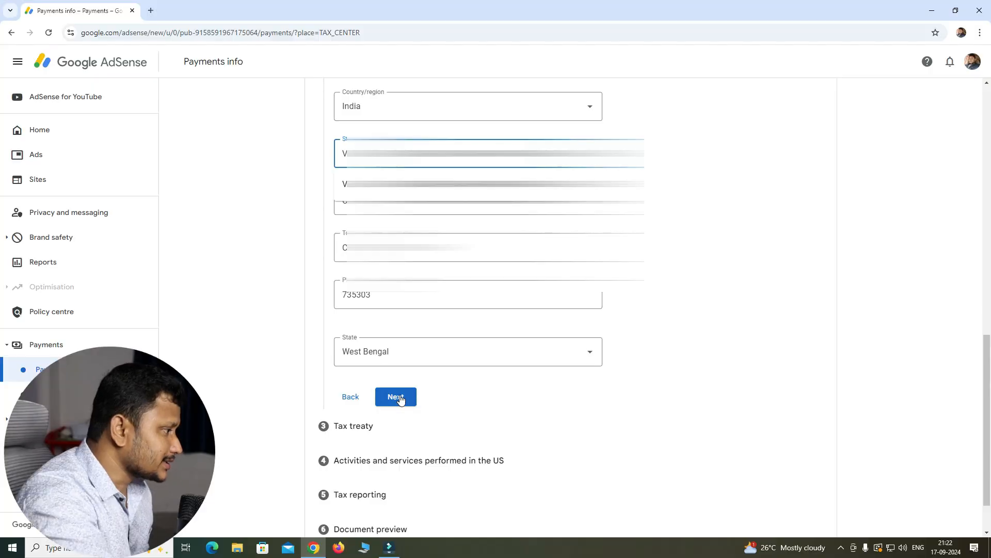
pyautogui.click(401, 399)
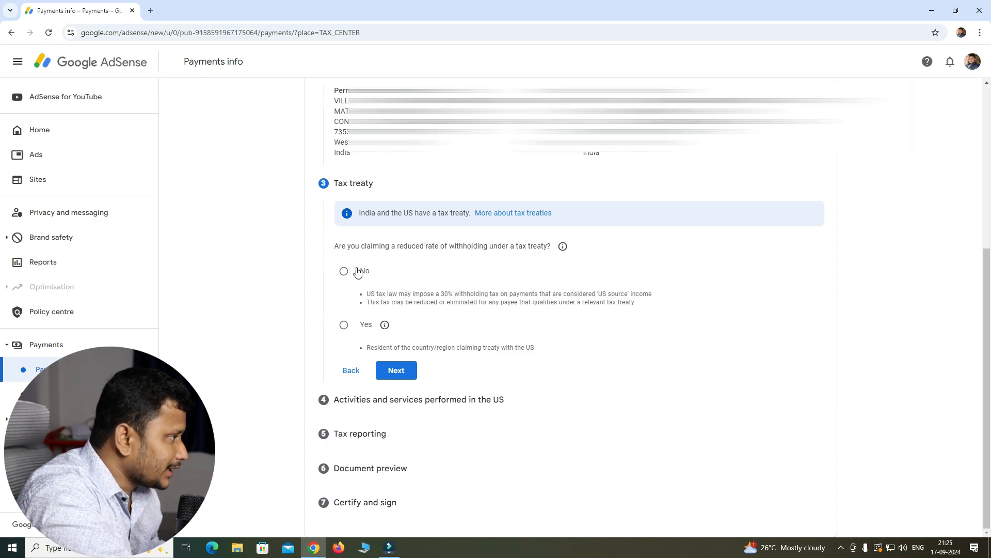
# Claim a reduced withholding rate under a tax treaty and certify residency with India as the treaty country.
pyautogui.click(344, 324)
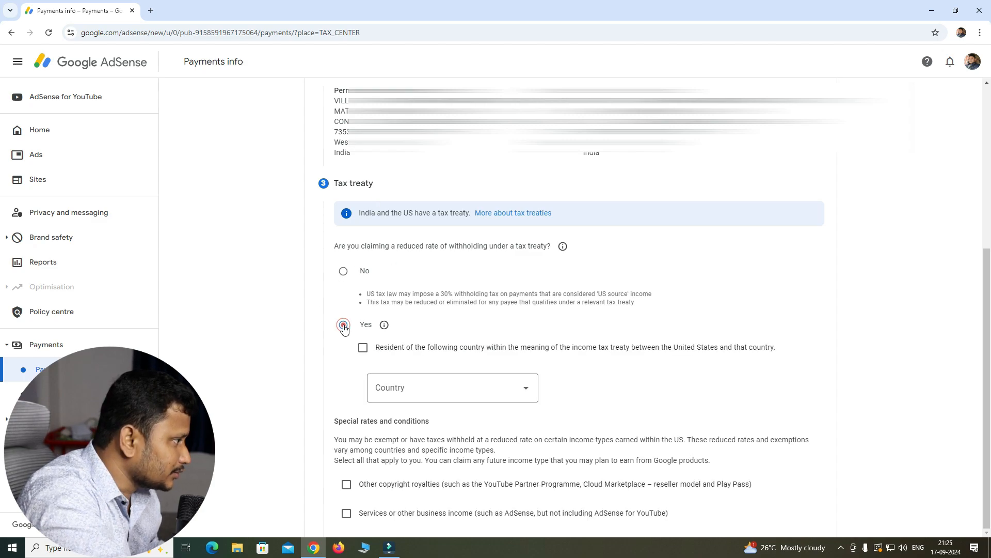
pyautogui.click(363, 348)
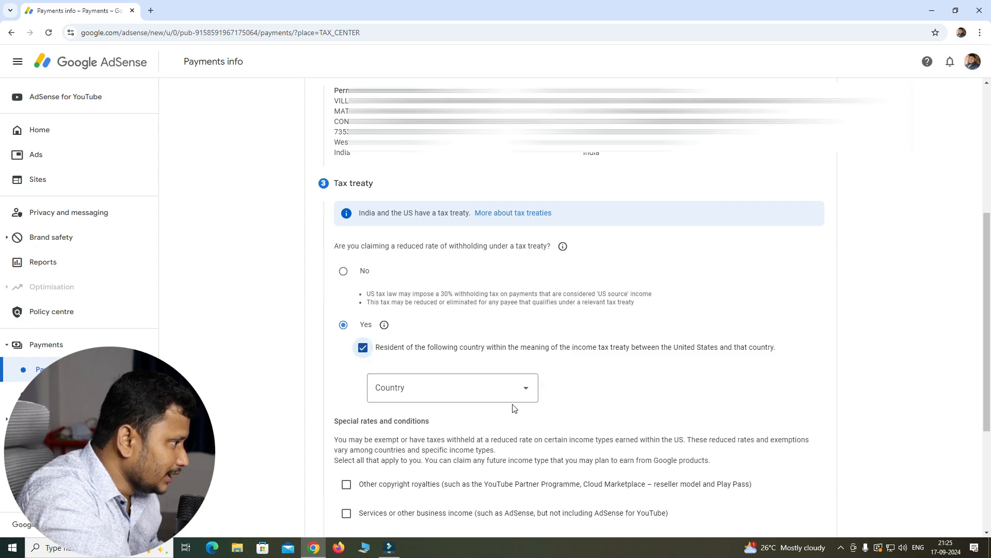
pyautogui.click(520, 388)
pyautogui.scroll(-20, 443, 434)
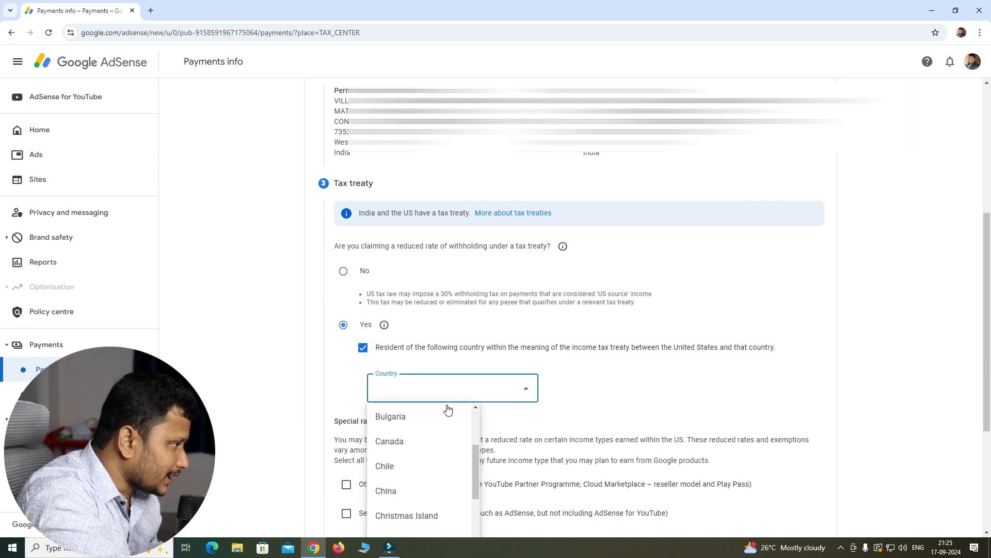
pyautogui.scroll(-5, 425, 438)
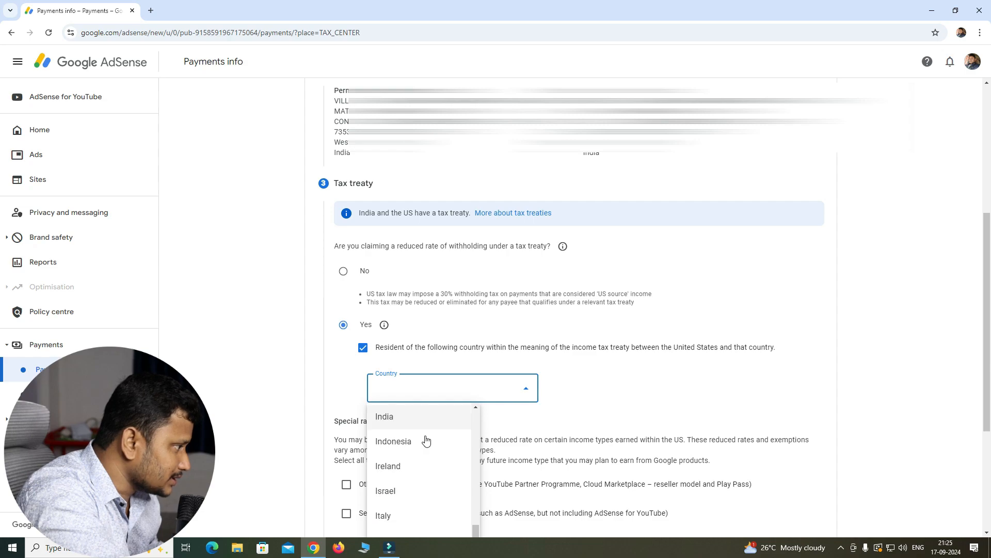
pyautogui.click(401, 412)
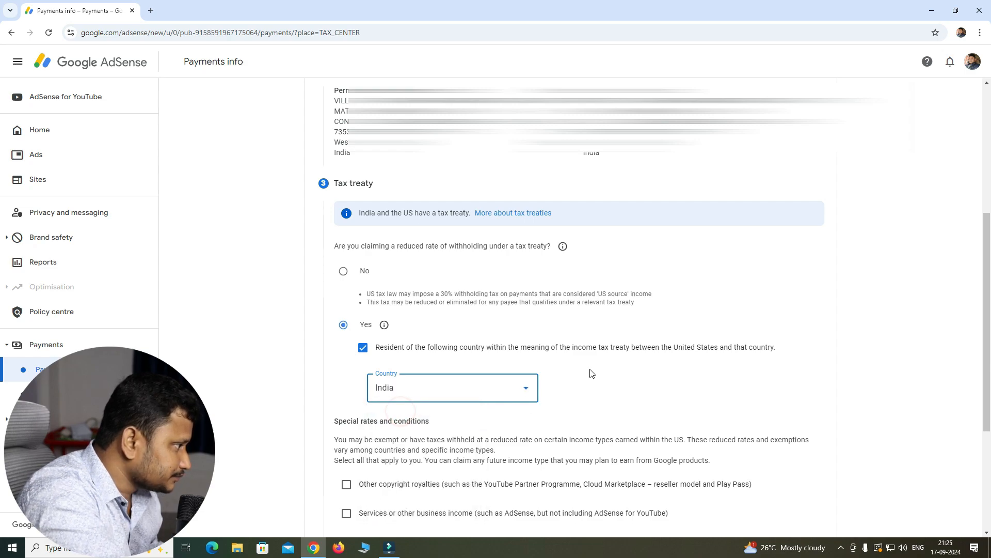
# Claim Services or other business income under Article 7 and paragraph 1 at the 0% reduced treaty rate, and certify that the treaty terms are met.
pyautogui.scroll(-4, 588, 372)
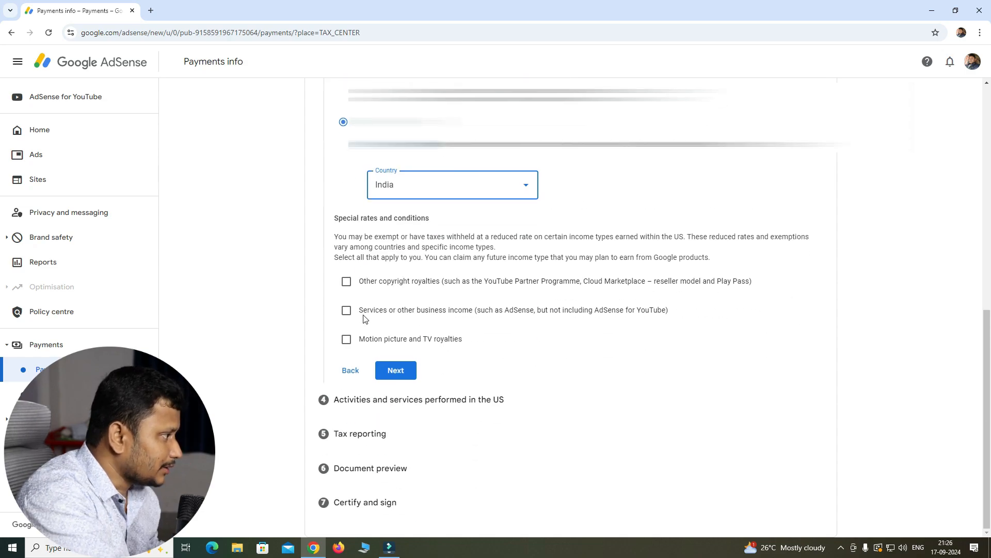
pyautogui.click(347, 311)
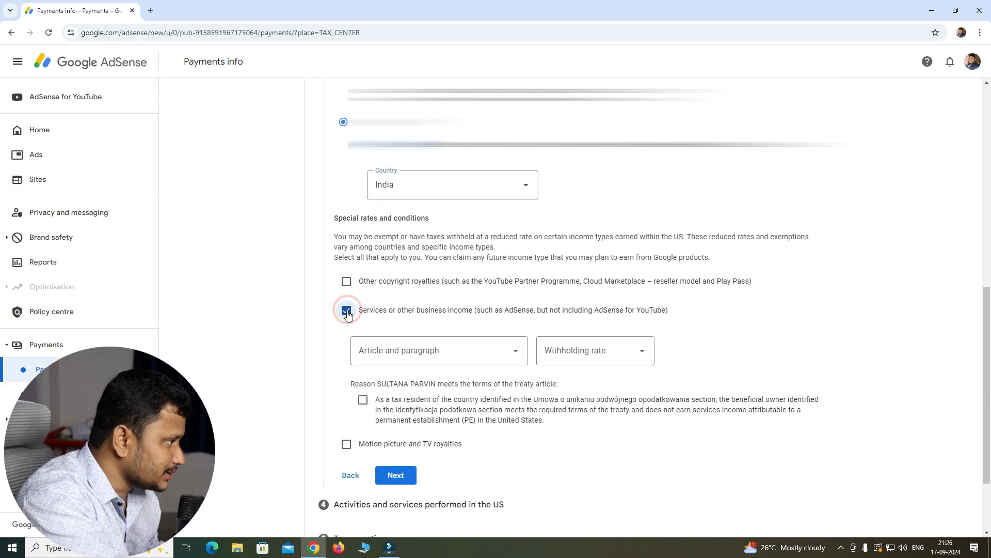
pyautogui.scroll(-2, 526, 328)
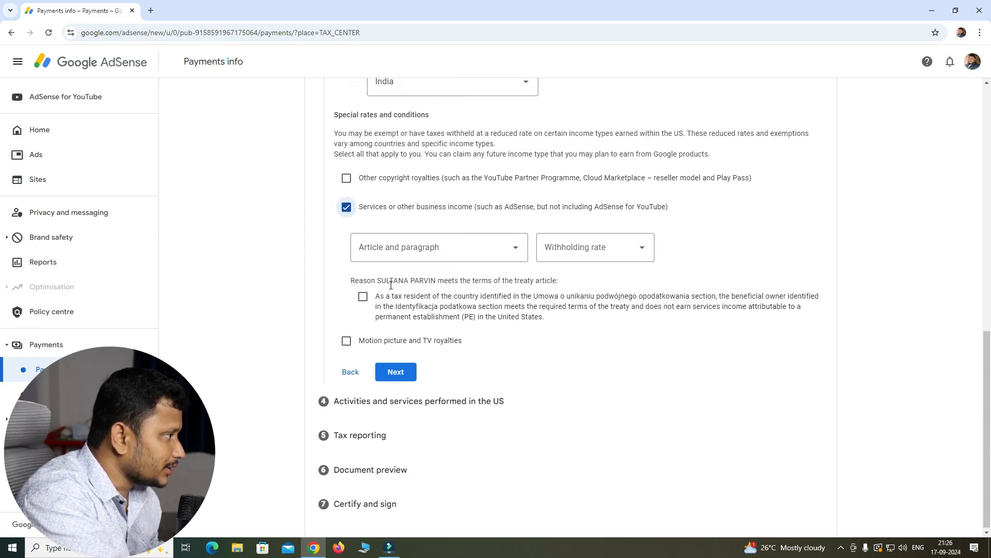
pyautogui.click(515, 249)
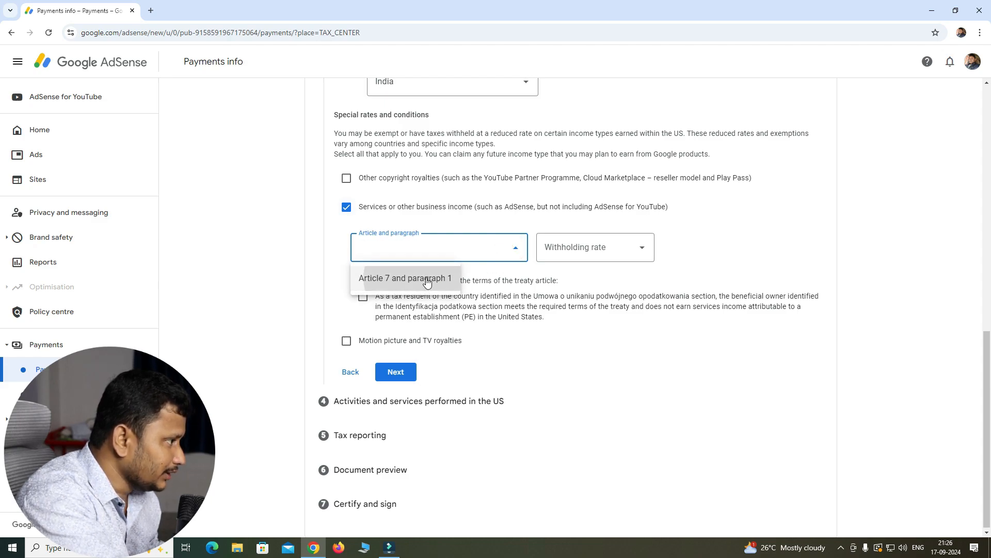
pyautogui.click(428, 280)
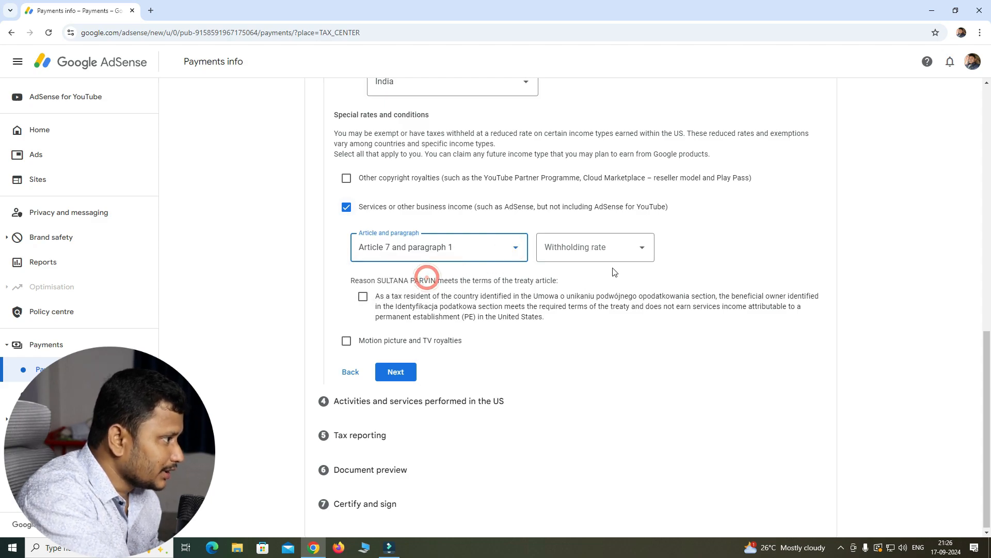
pyautogui.click(568, 253)
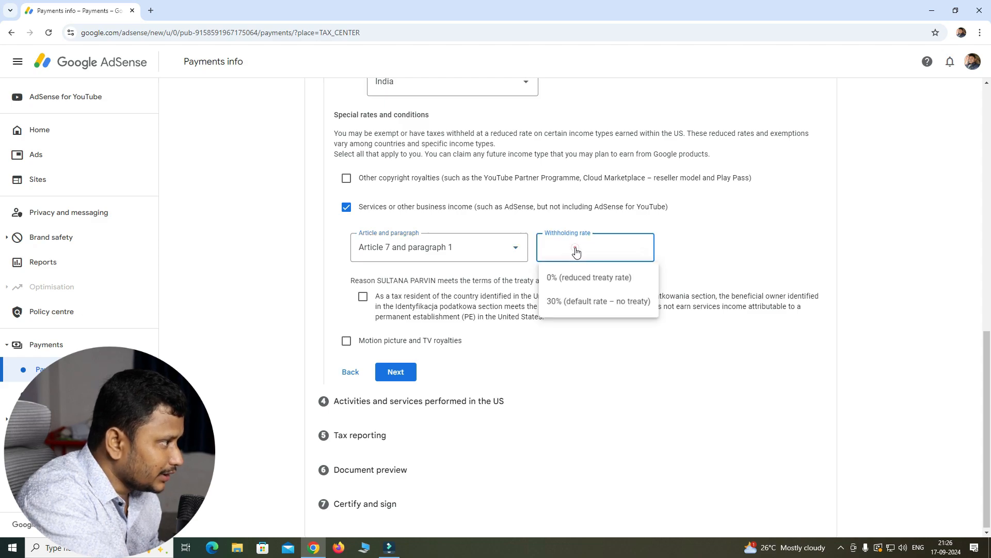
pyautogui.click(561, 283)
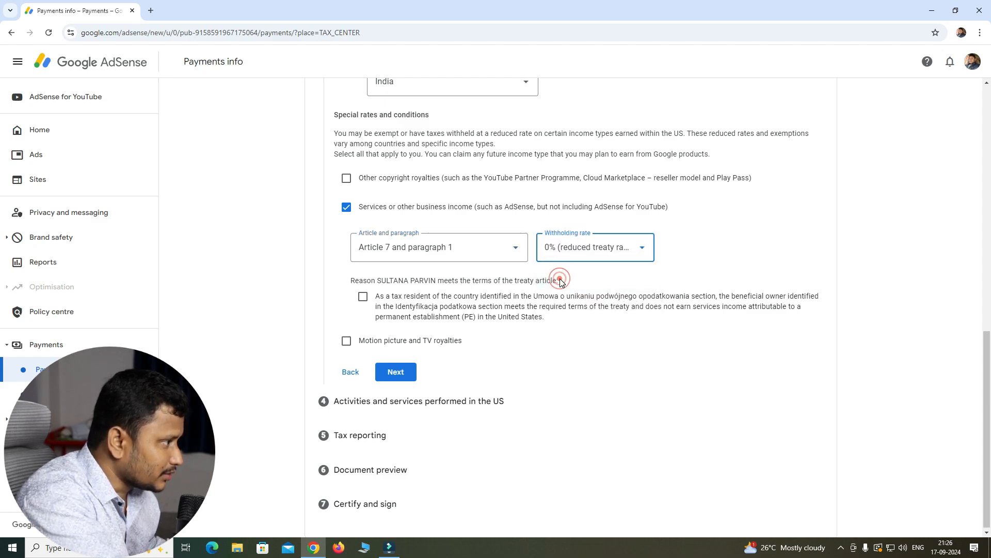
pyautogui.click(361, 300)
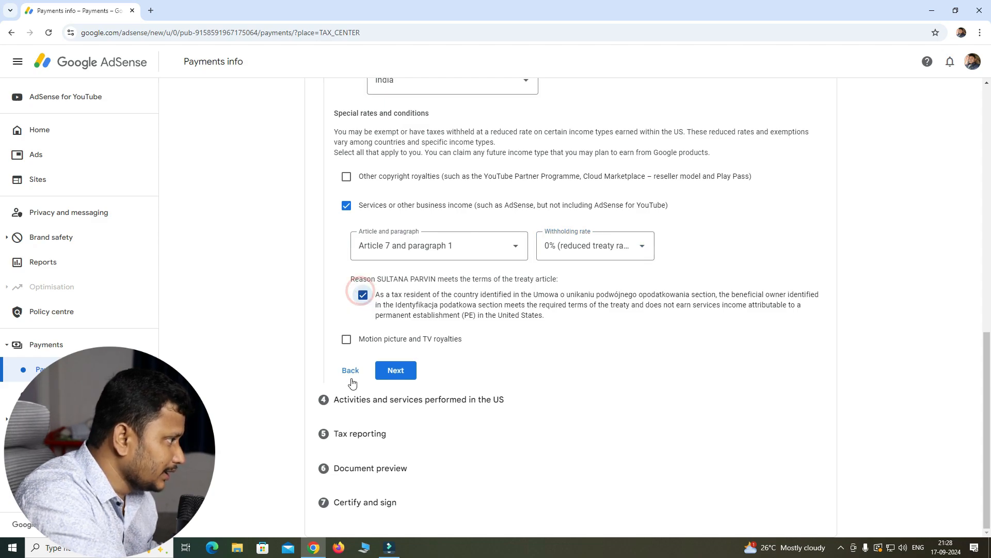
# Claim Motion picture and TV royalties under Article 12 and paragraph 2A II at 15%, certify the treaty terms, and continue to the next section.
pyautogui.click(346, 340)
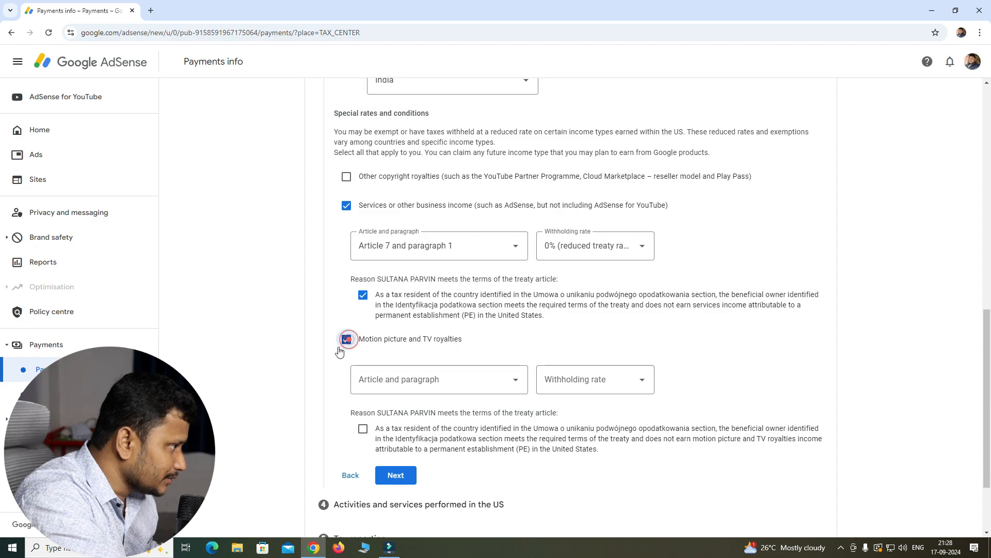
pyautogui.click(426, 378)
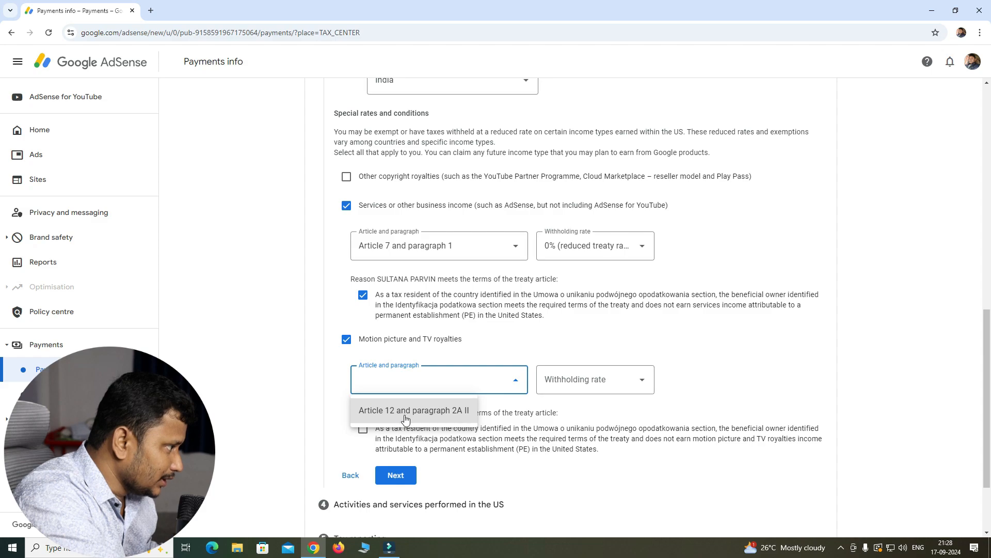
pyautogui.click(457, 413)
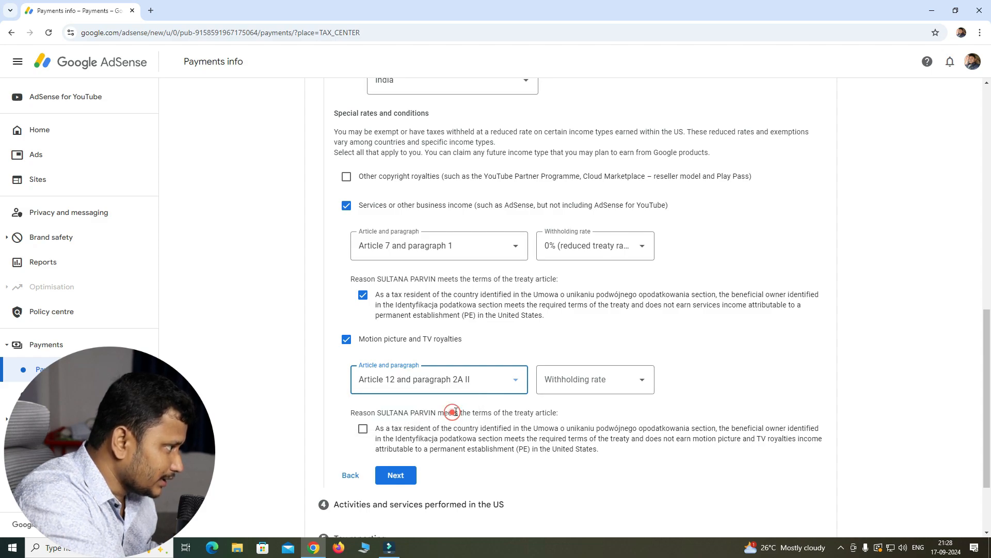
pyautogui.click(572, 382)
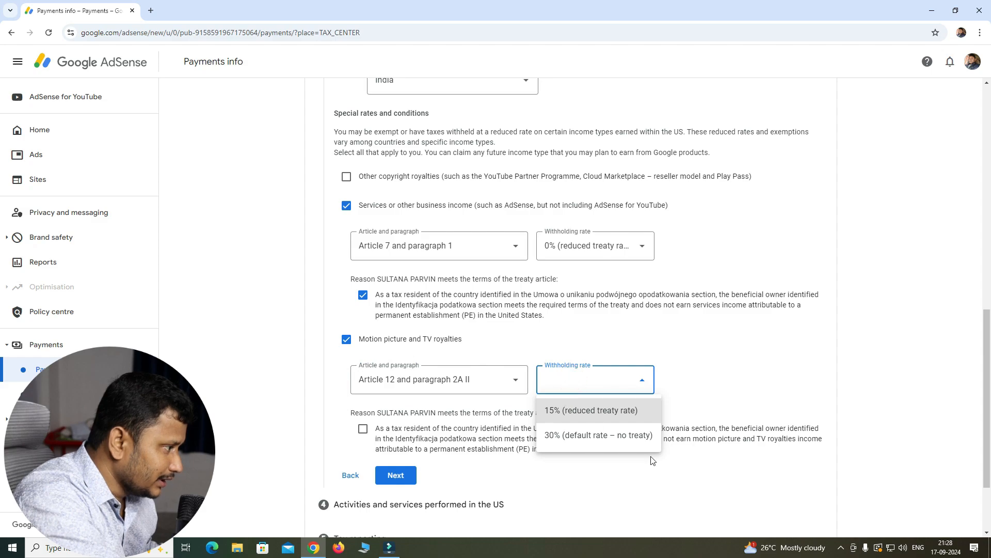
pyautogui.click(574, 409)
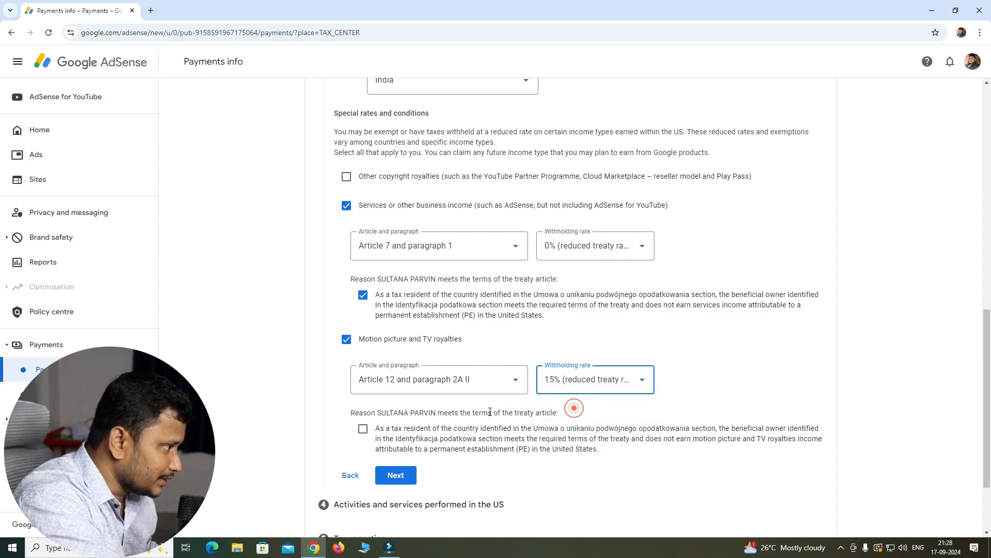
pyautogui.scroll(-2, 483, 399)
pyautogui.click(362, 324)
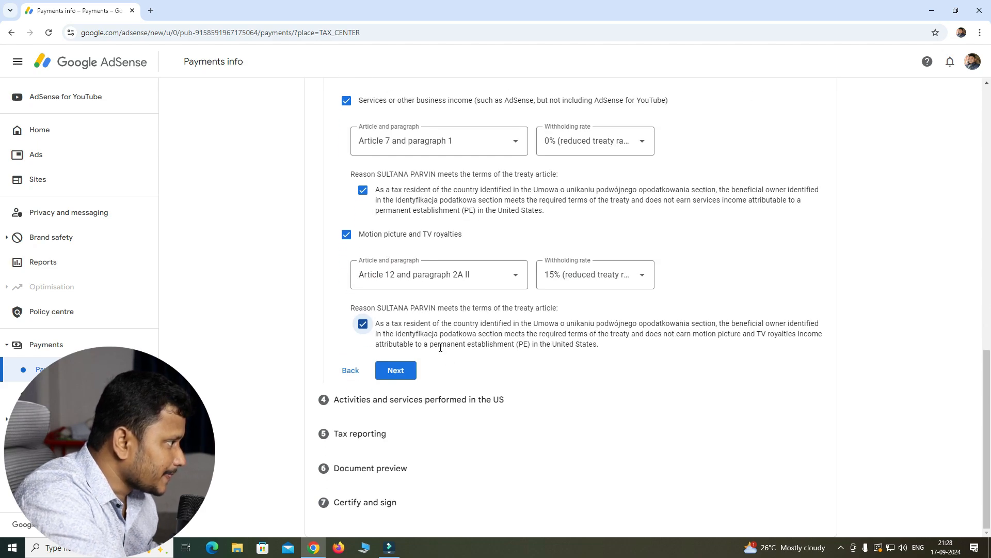
pyautogui.click(403, 372)
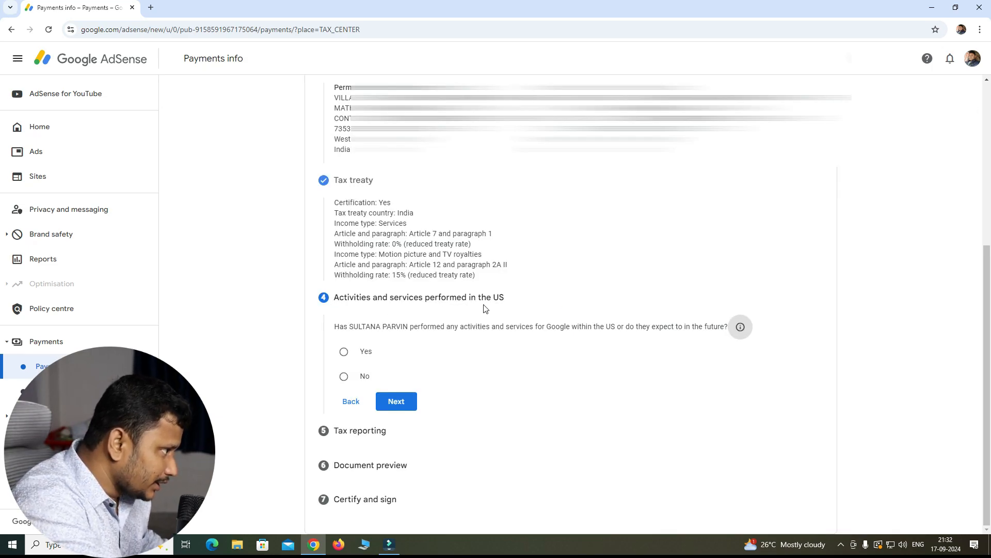
# Answer No to activities and services performed in the US, certify services are solely outside the US, and continue to Tax reporting.
pyautogui.click(345, 378)
pyautogui.click(354, 400)
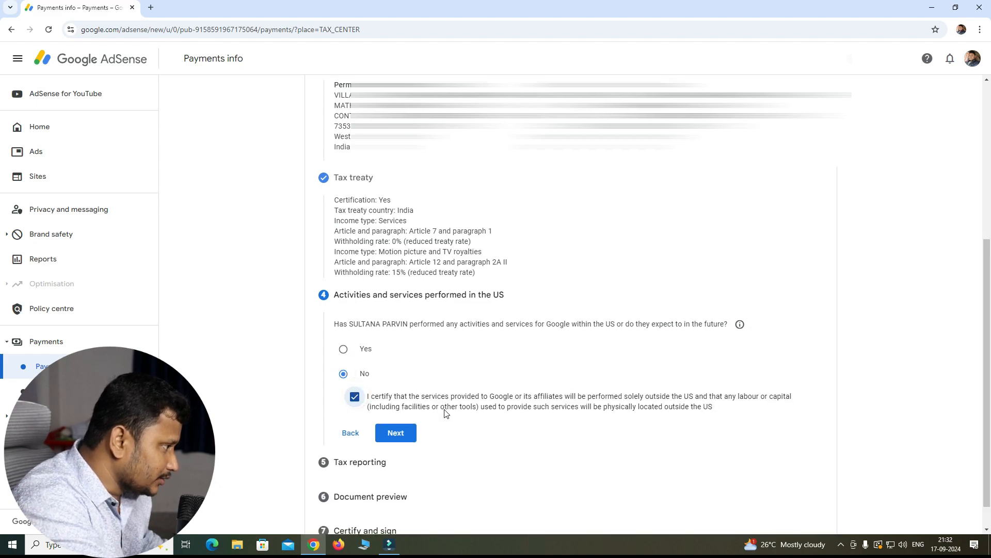
pyautogui.click(395, 403)
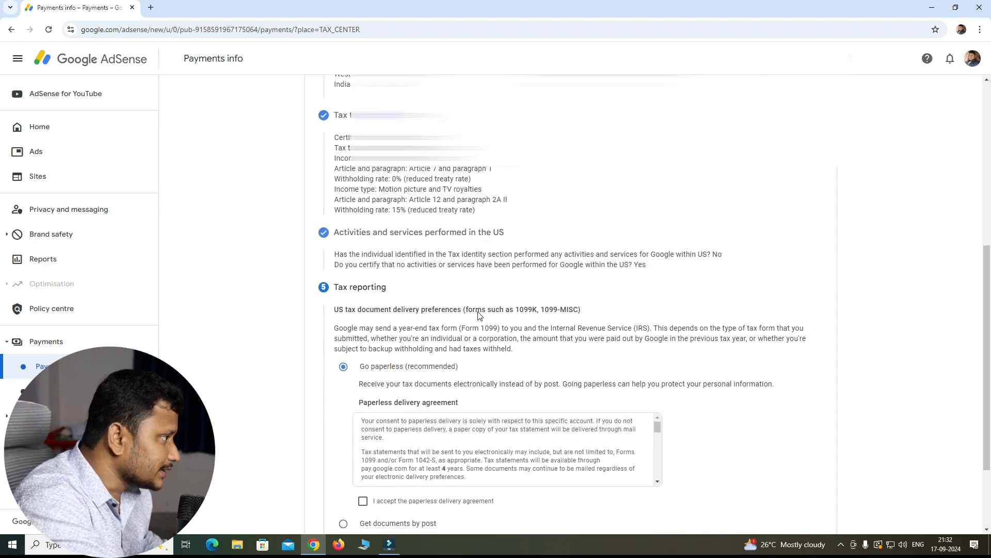
# Keep paperless delivery for US tax documents, accept the paperless delivery agreement, and continue to Document preview.
pyautogui.scroll(-2, 478, 315)
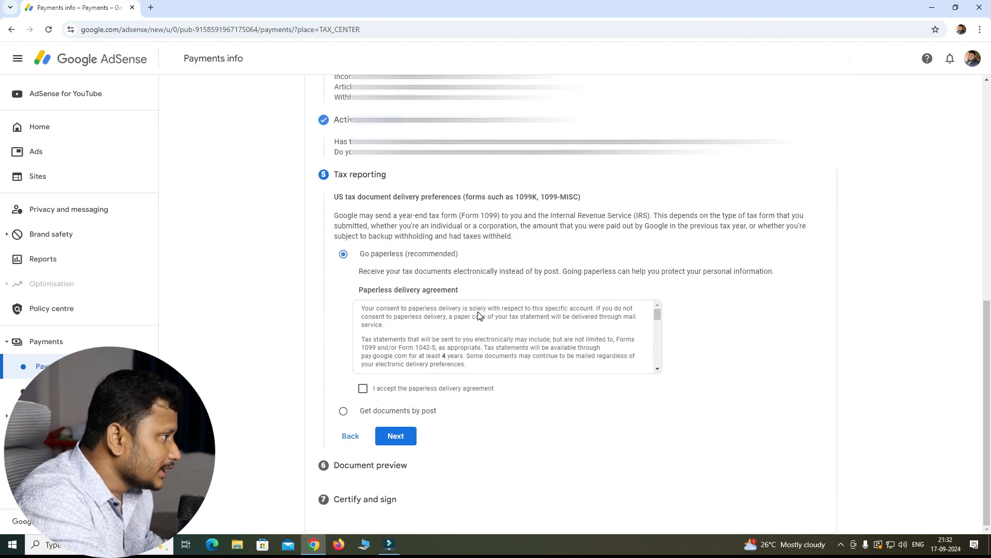
pyautogui.click(363, 389)
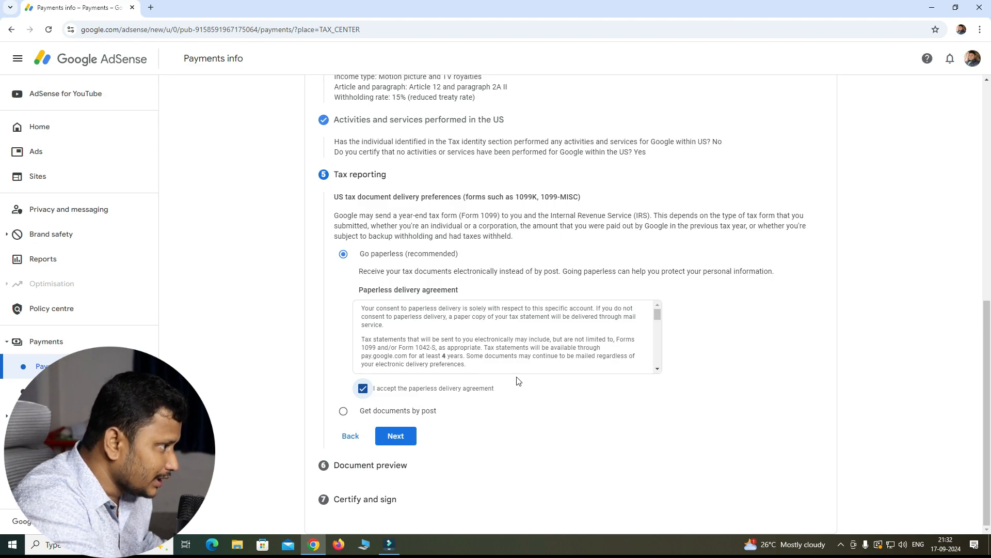
pyautogui.scroll(-5, 588, 348)
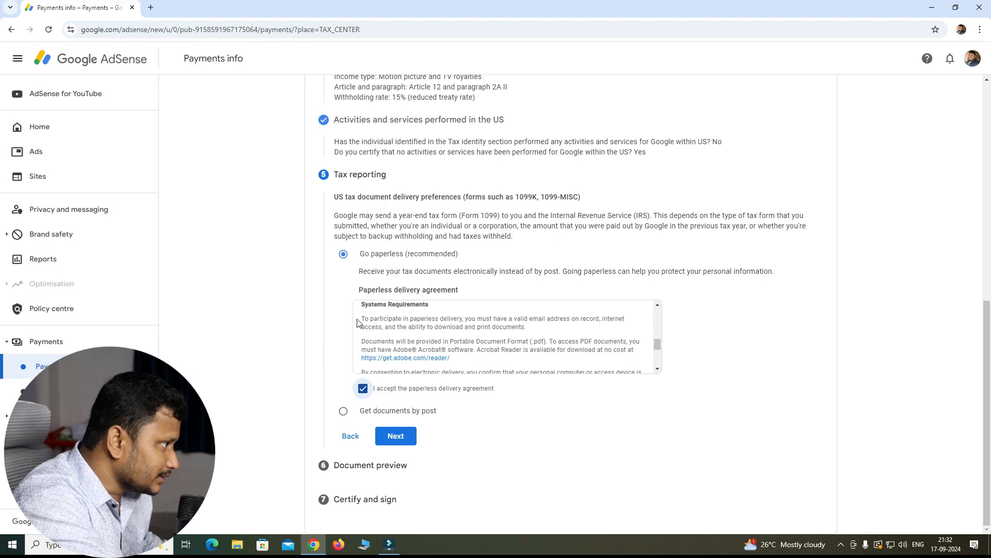
pyautogui.scroll(-3, 359, 323)
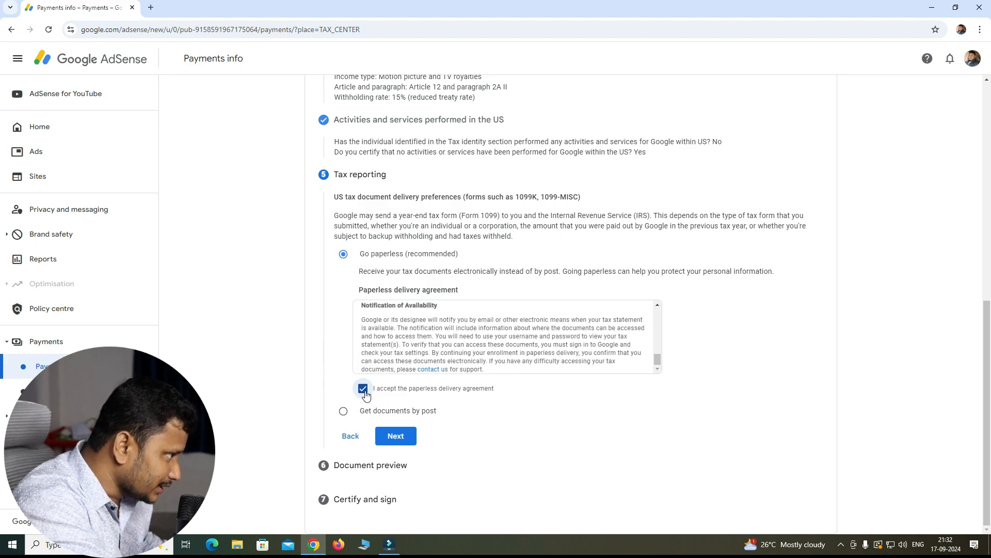
pyautogui.click(399, 436)
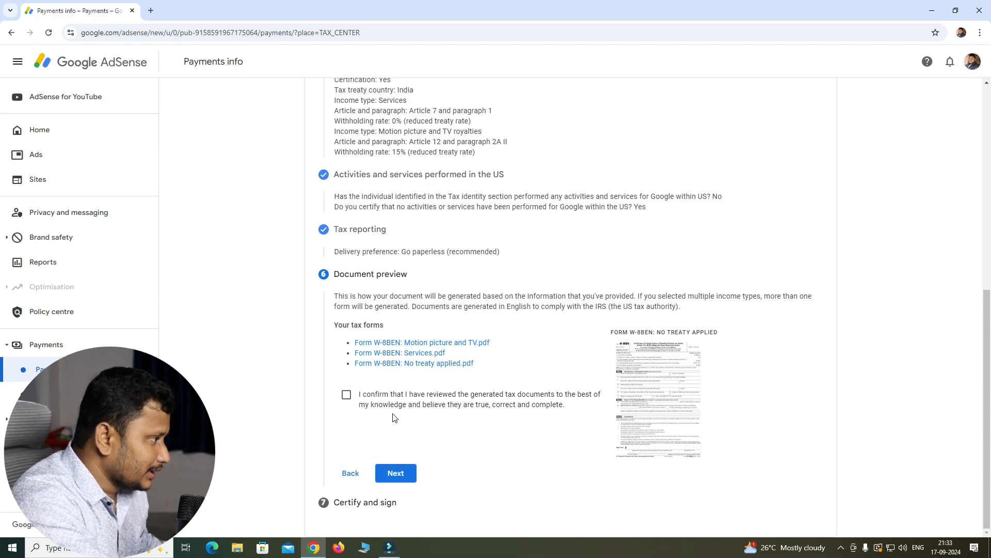
# Confirm the generated W-8BEN documents as reviewed and make the tax form declaration under penalties of perjury.
pyautogui.click(346, 395)
pyautogui.click(405, 482)
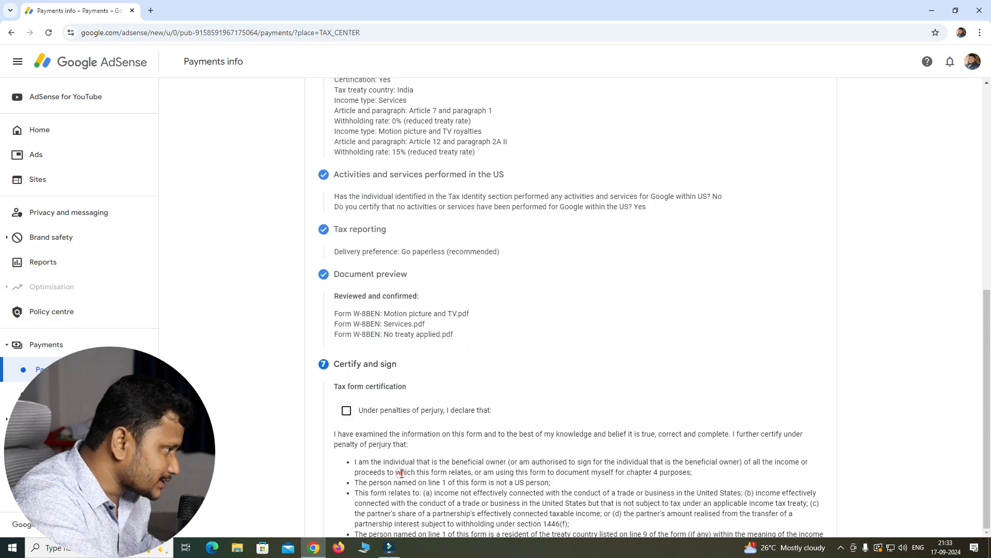
pyautogui.scroll(-4, 473, 403)
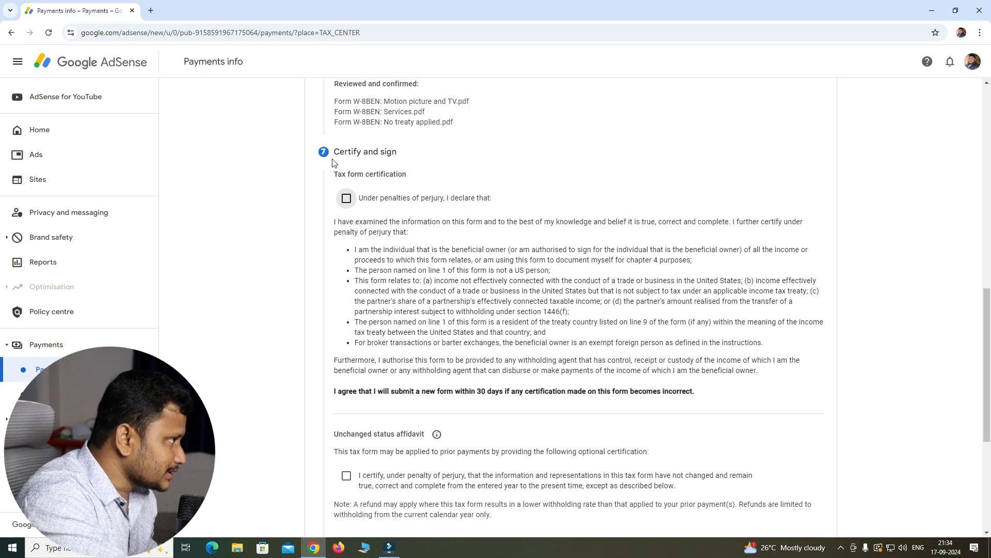
pyautogui.click(346, 199)
# Sign as the beneficial owner named in the tax identity section, leaving the unchanged status affidavit unselected, and submit the form.
pyautogui.scroll(-5, 398, 238)
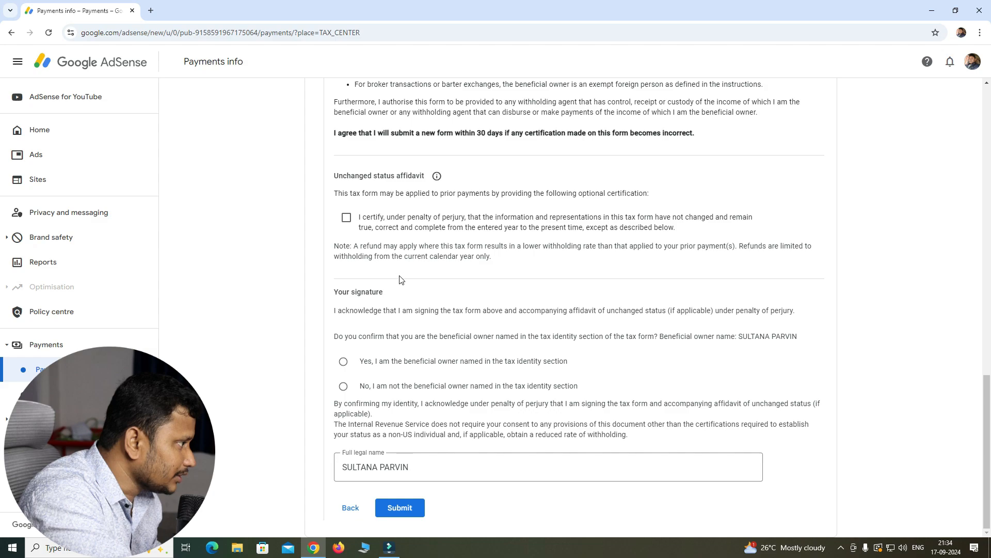
pyautogui.scroll(4, 373, 212)
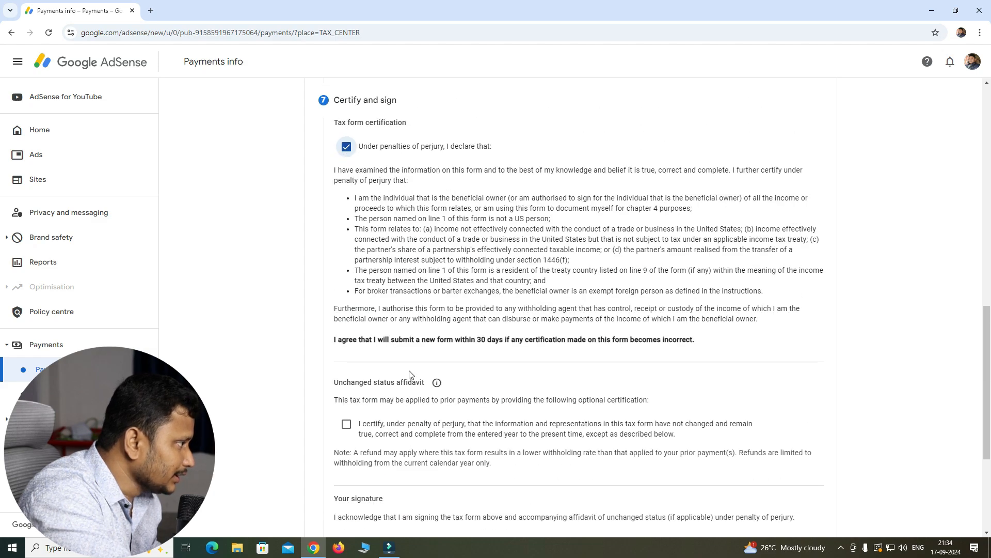
pyautogui.scroll(-4, 410, 373)
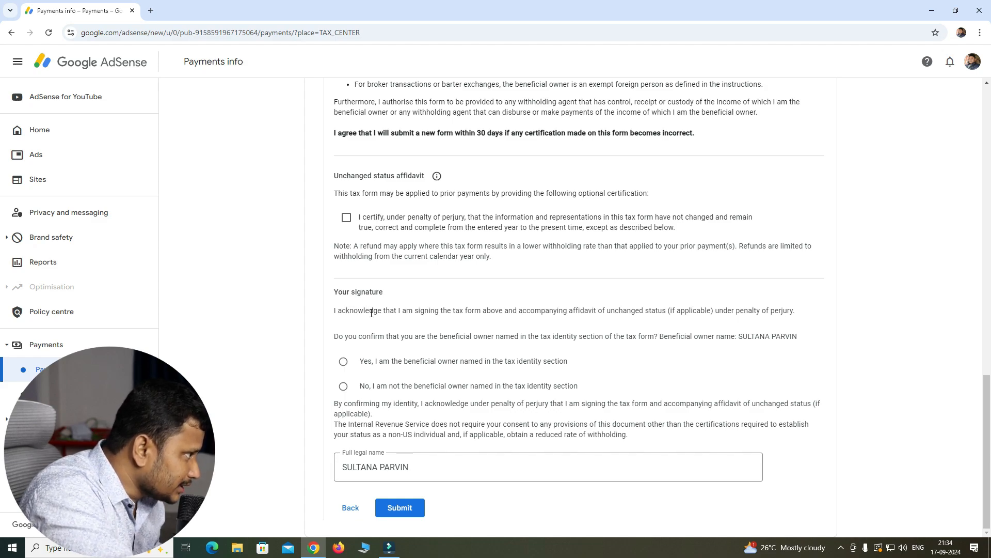
pyautogui.click(344, 362)
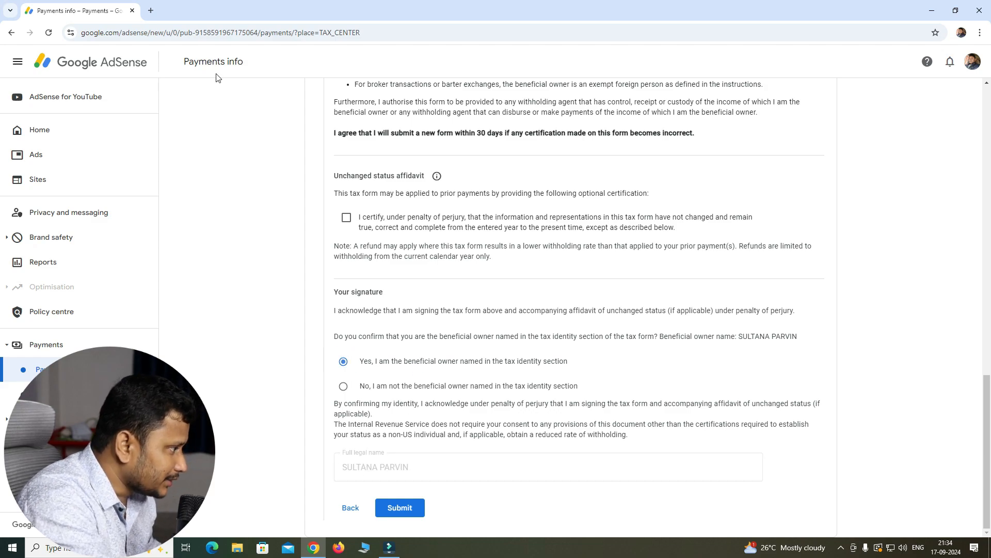
pyautogui.click(405, 509)
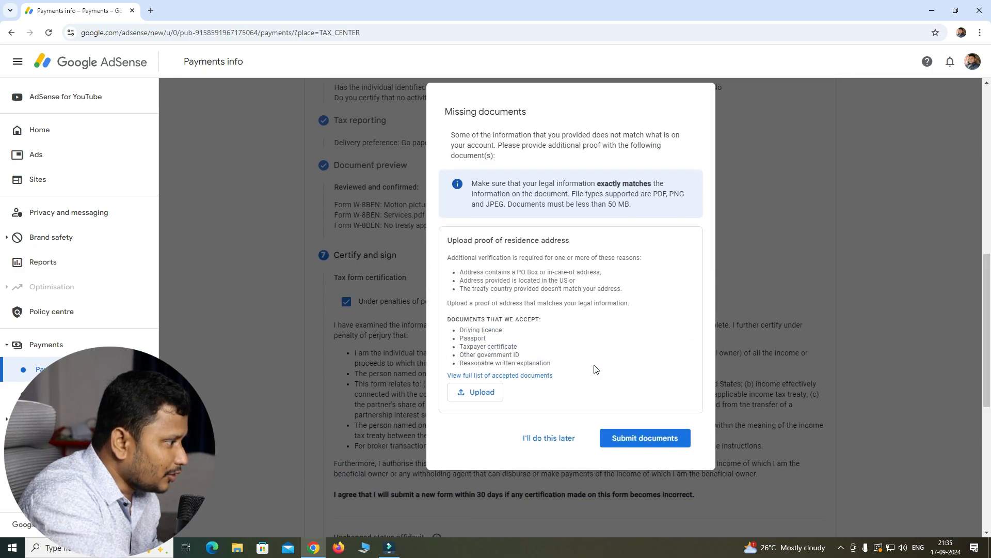
# Upload the JPEG "WhatsApp Image 2024-09-17 at 9.08.30 AM" from Downloads as proof of residence address and submit the documents.
pyautogui.scroll(-1, 596, 368)
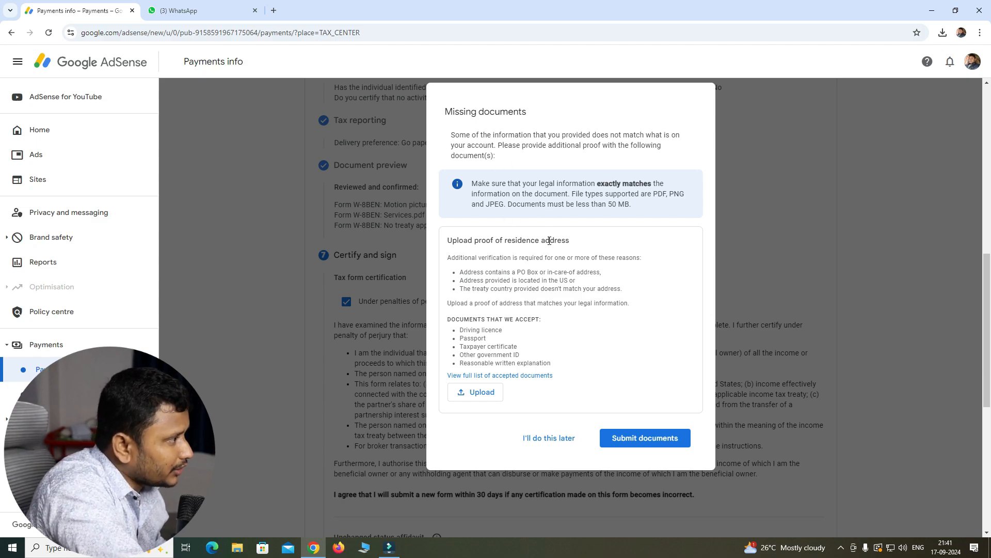
pyautogui.scroll(-2, 514, 279)
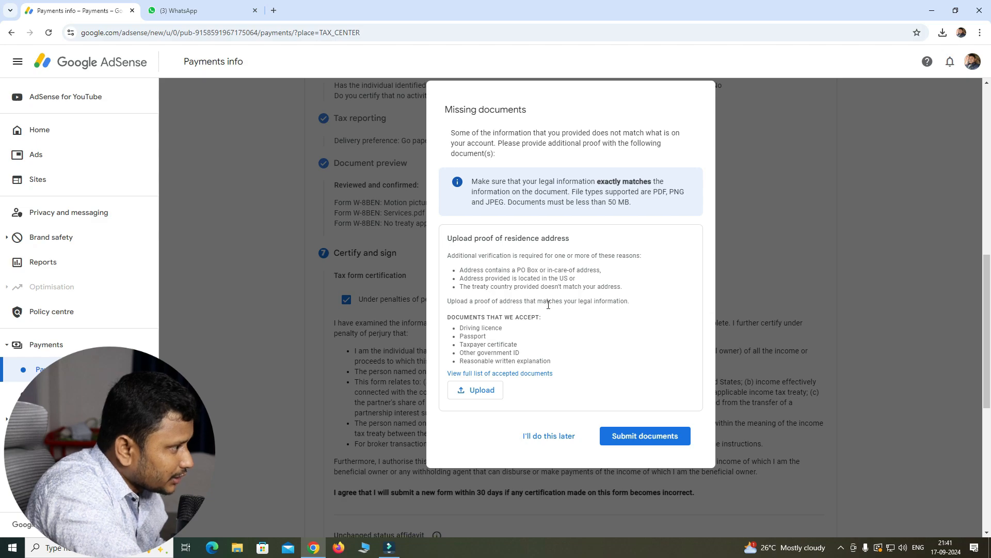
pyautogui.scroll(2, 597, 273)
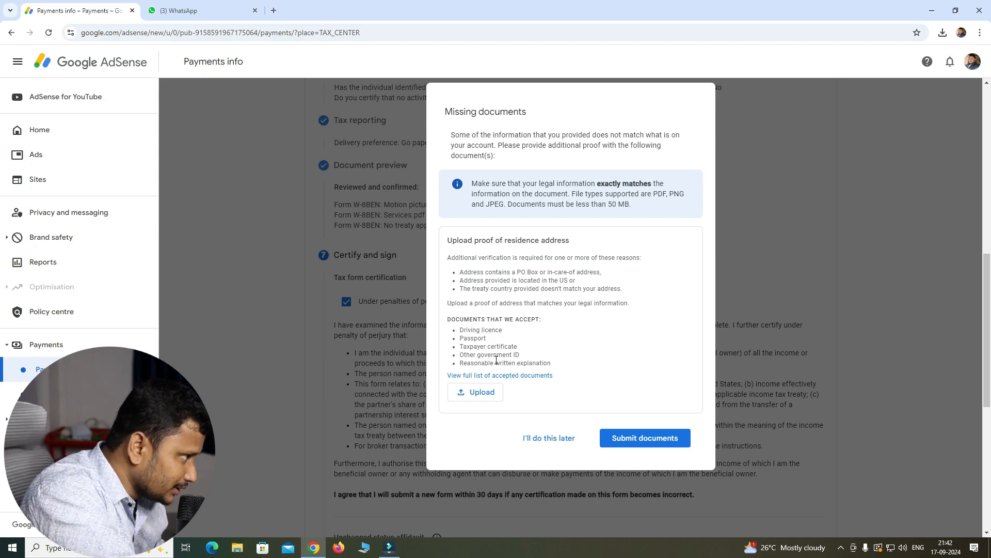
pyautogui.click(477, 394)
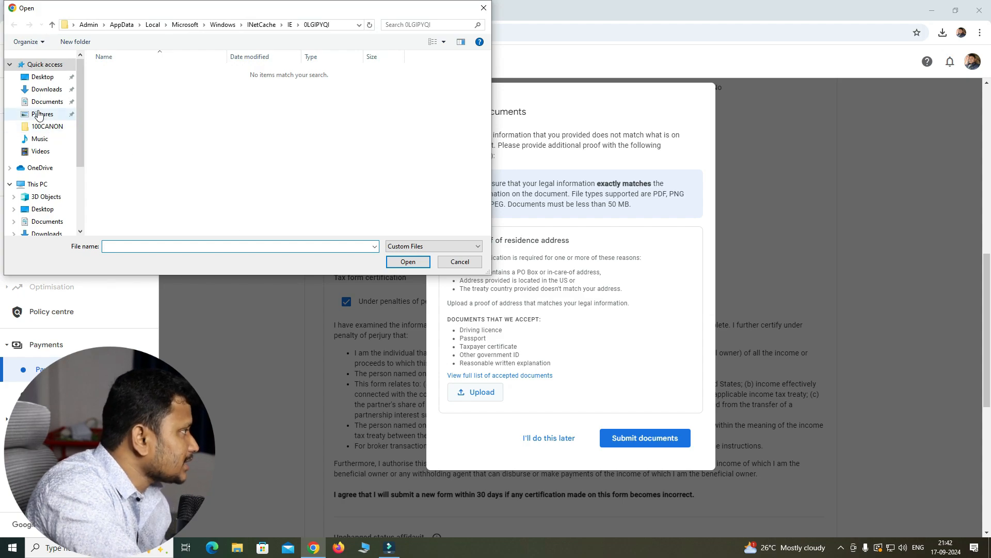
pyautogui.click(44, 114)
pyautogui.click(47, 91)
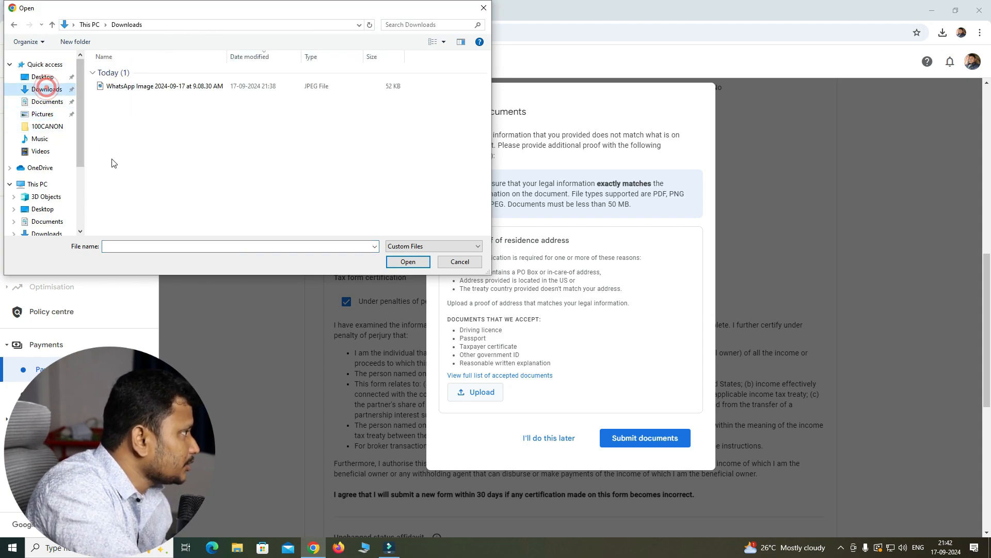
pyautogui.doubleClick(178, 91)
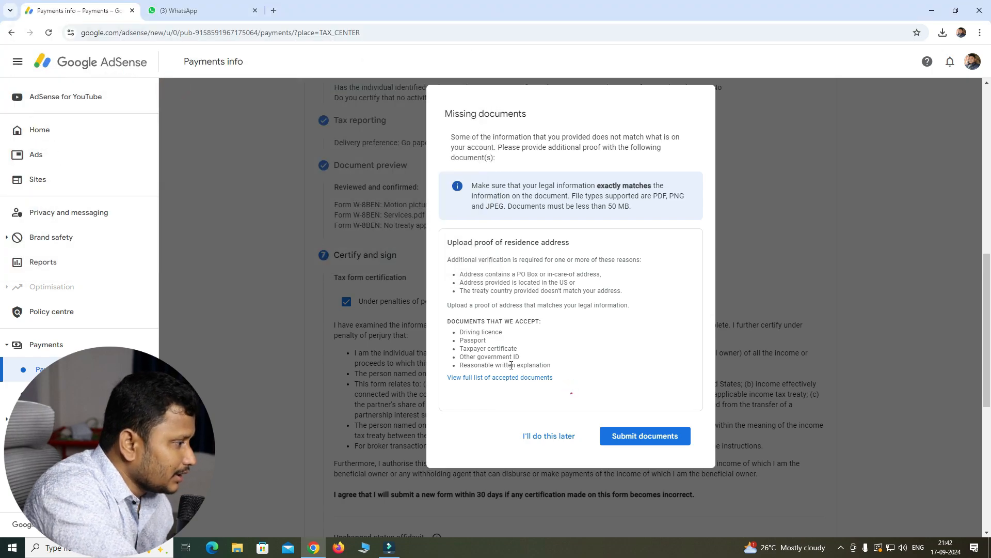
pyautogui.click(639, 442)
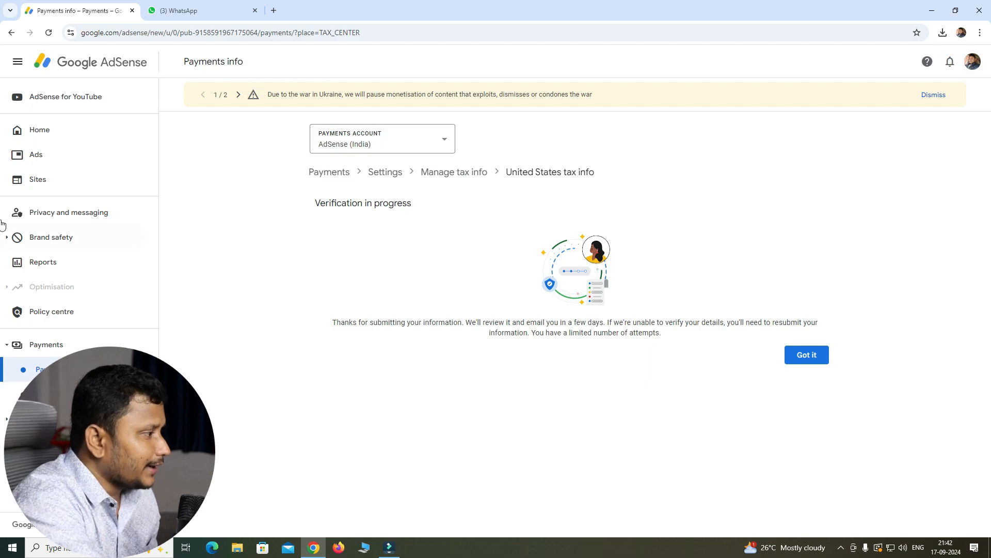
# Acknowledge the submission notice and review the United States Form W-8 BEN's status, expiry date and withholding rates.
pyautogui.click(807, 355)
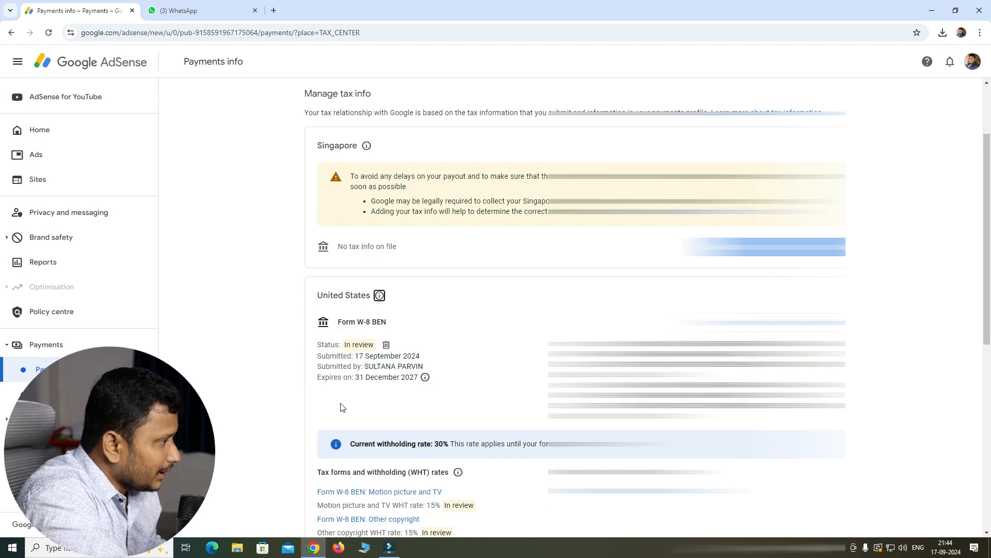
pyautogui.scroll(-3, 512, 413)
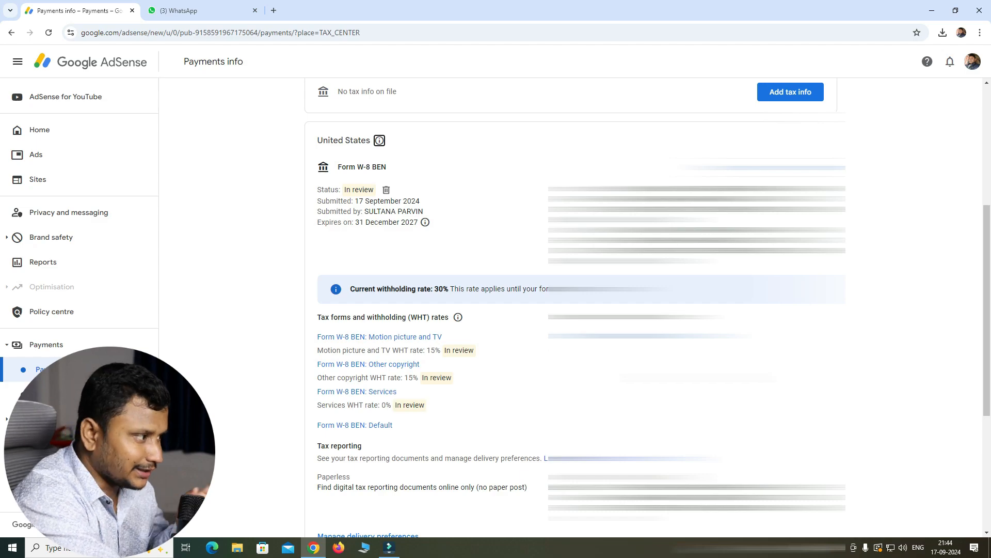
pyautogui.scroll(2, 647, 305)
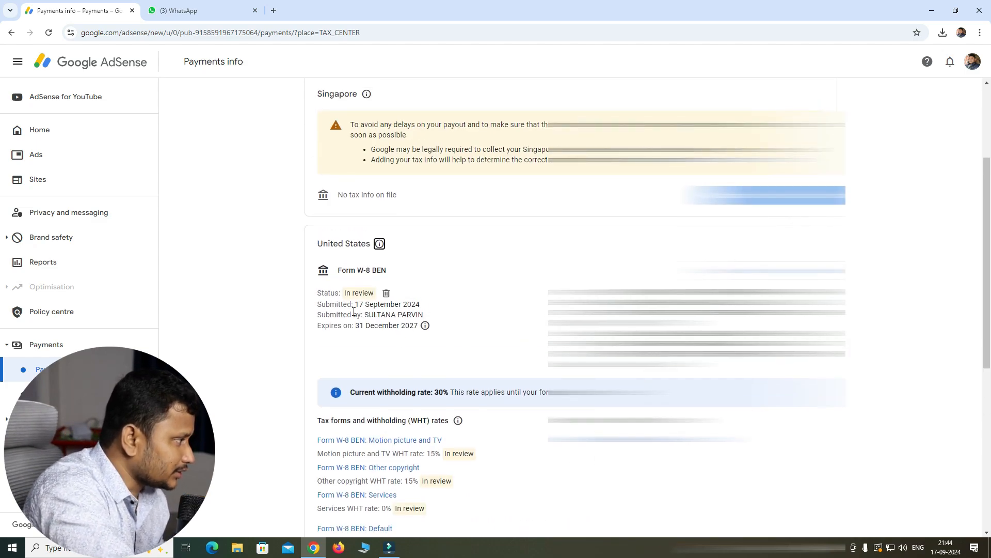
pyautogui.scroll(1, 503, 322)
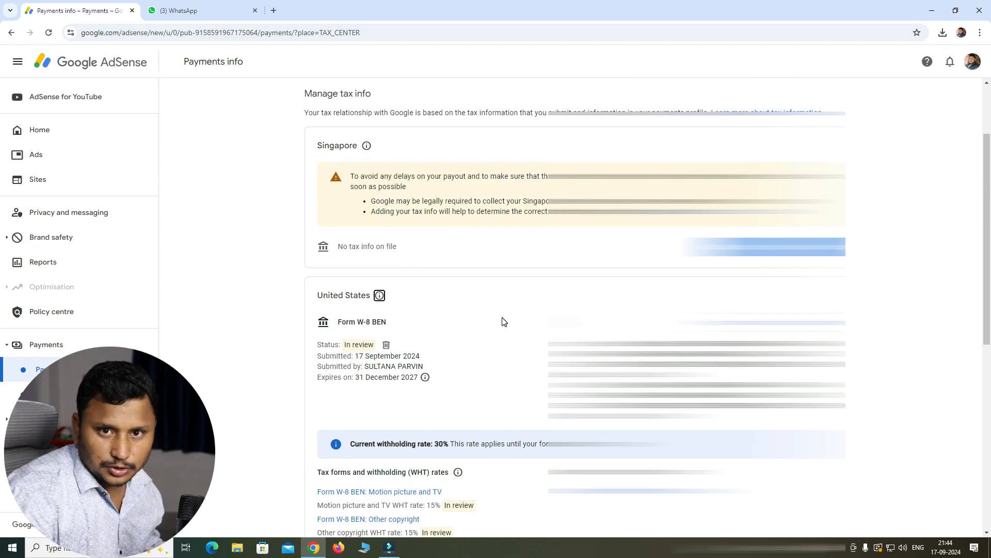